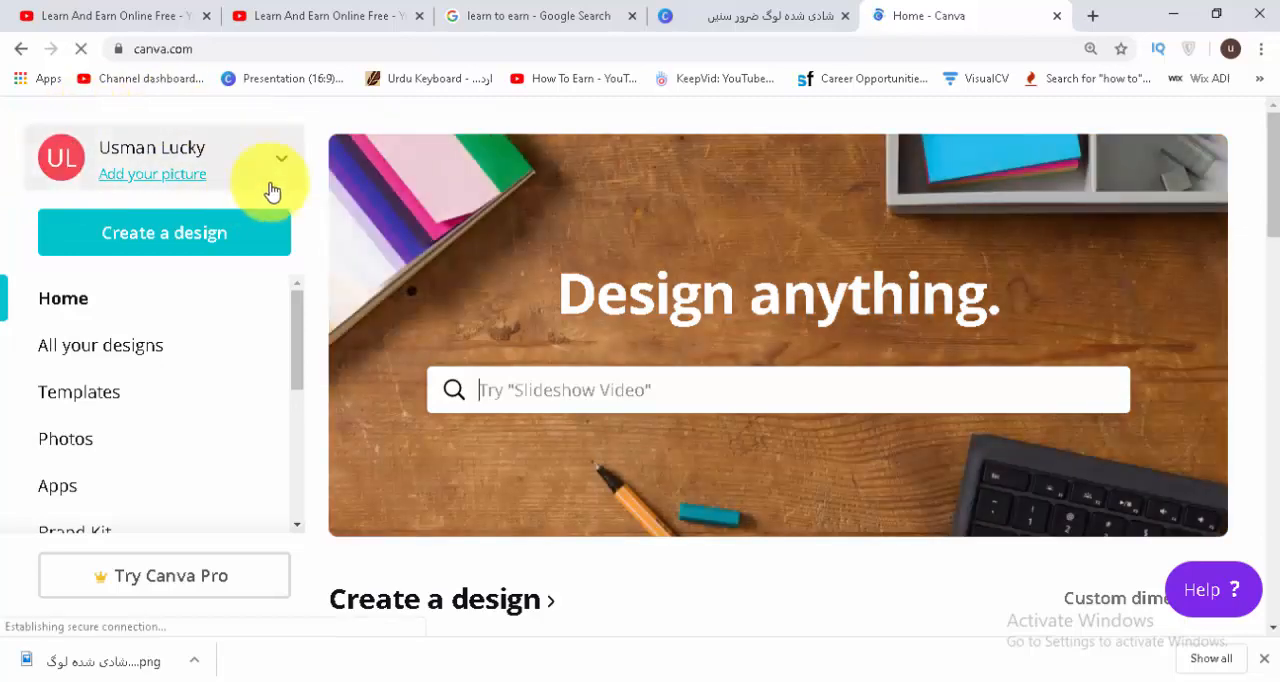
left_click(274, 165)
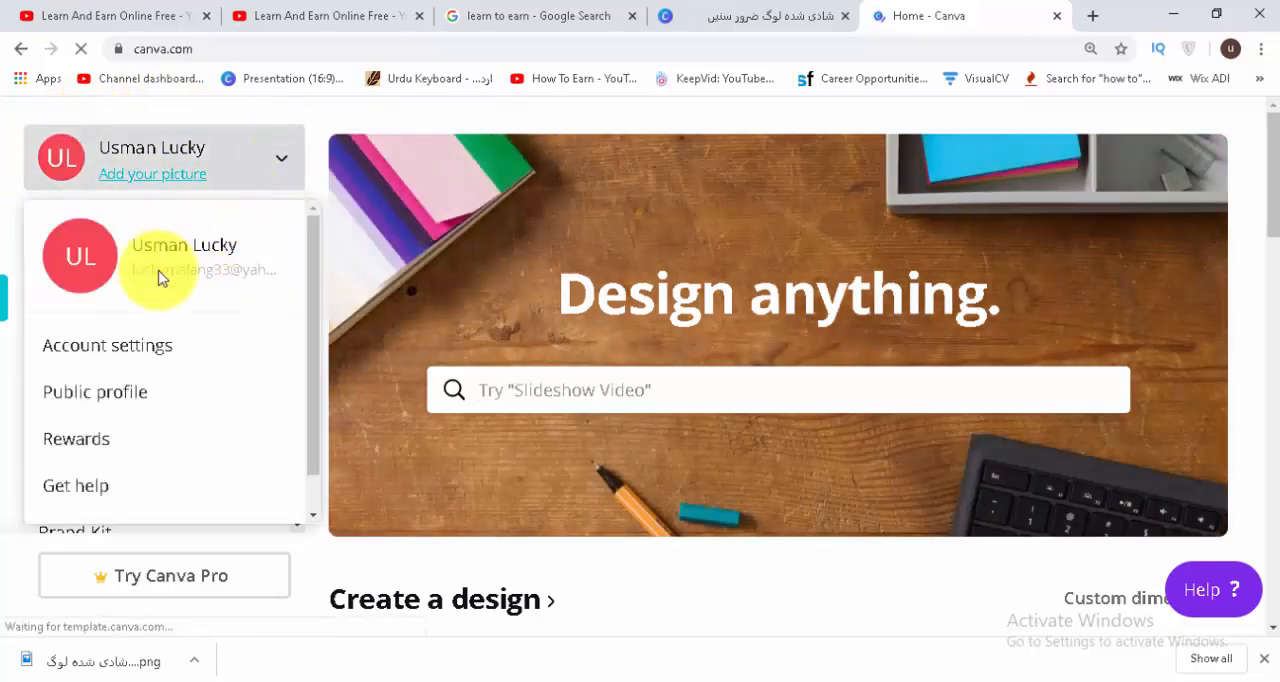
left_click(281, 158)
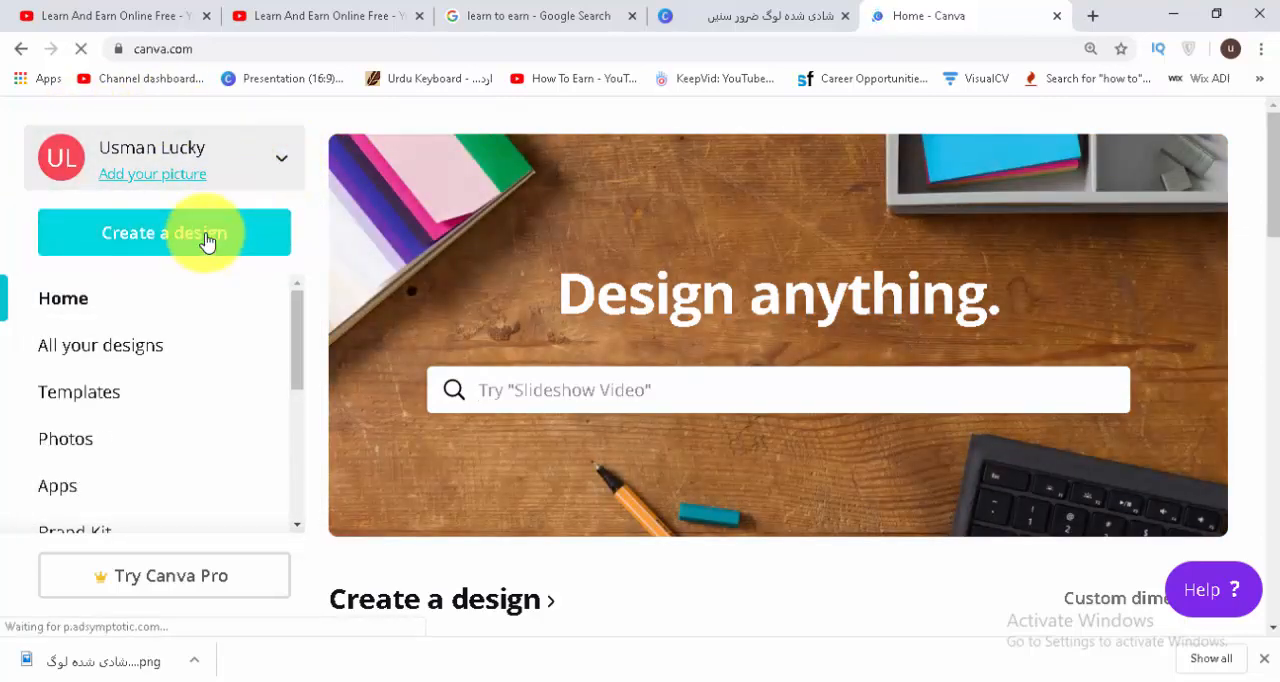
Browse the YouTube Thumbnails templates, open the orange "My Top Baking Tips" design for editing and dismiss the browser's downloads bar.
left_click_drag(1272, 172, 1238, 645)
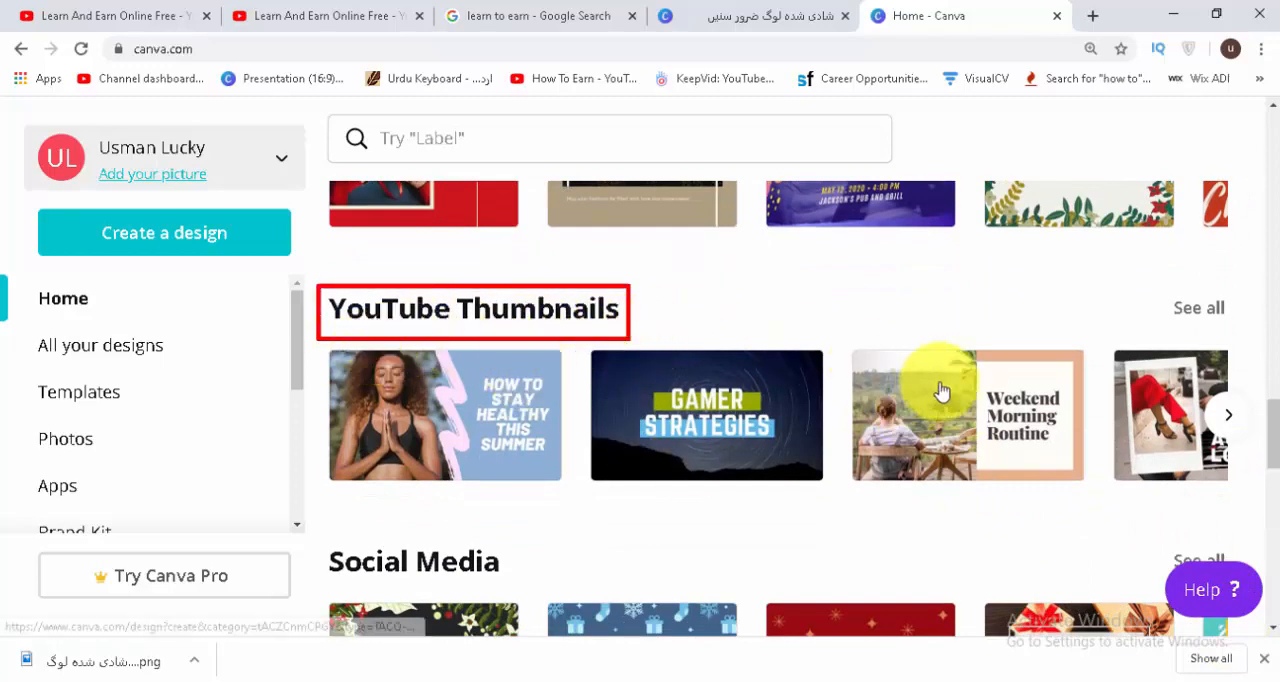
left_click(1229, 420)
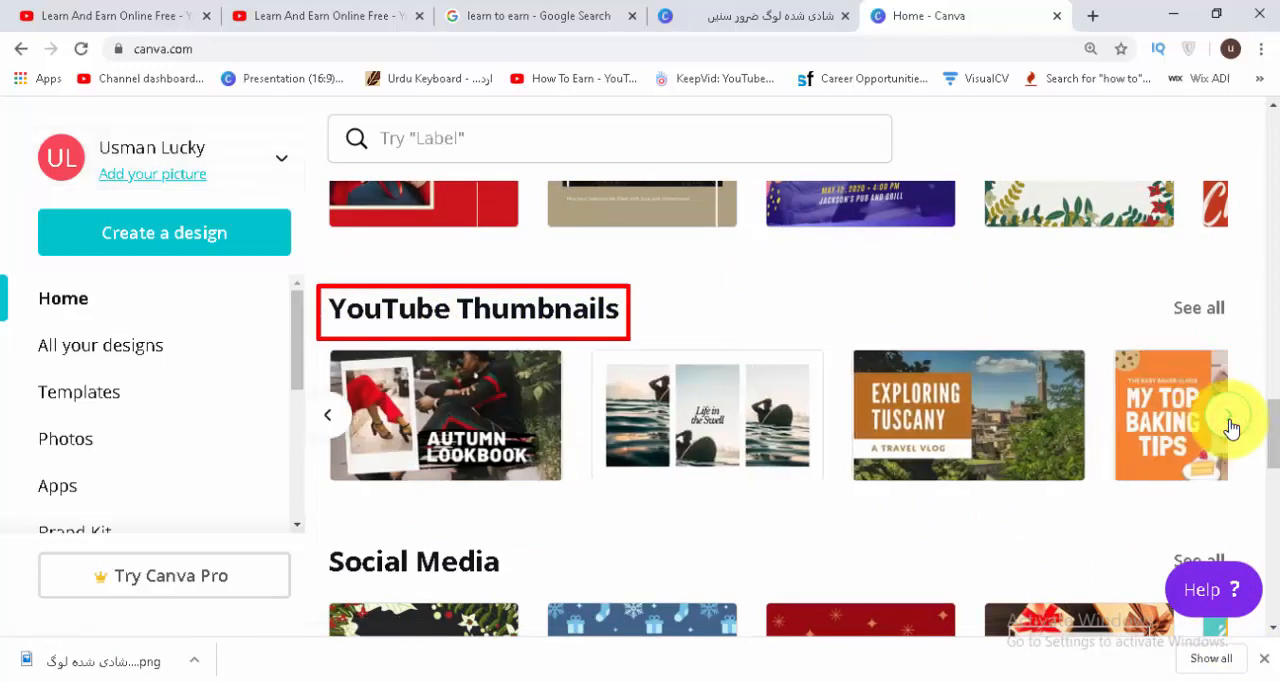
left_click(1231, 425)
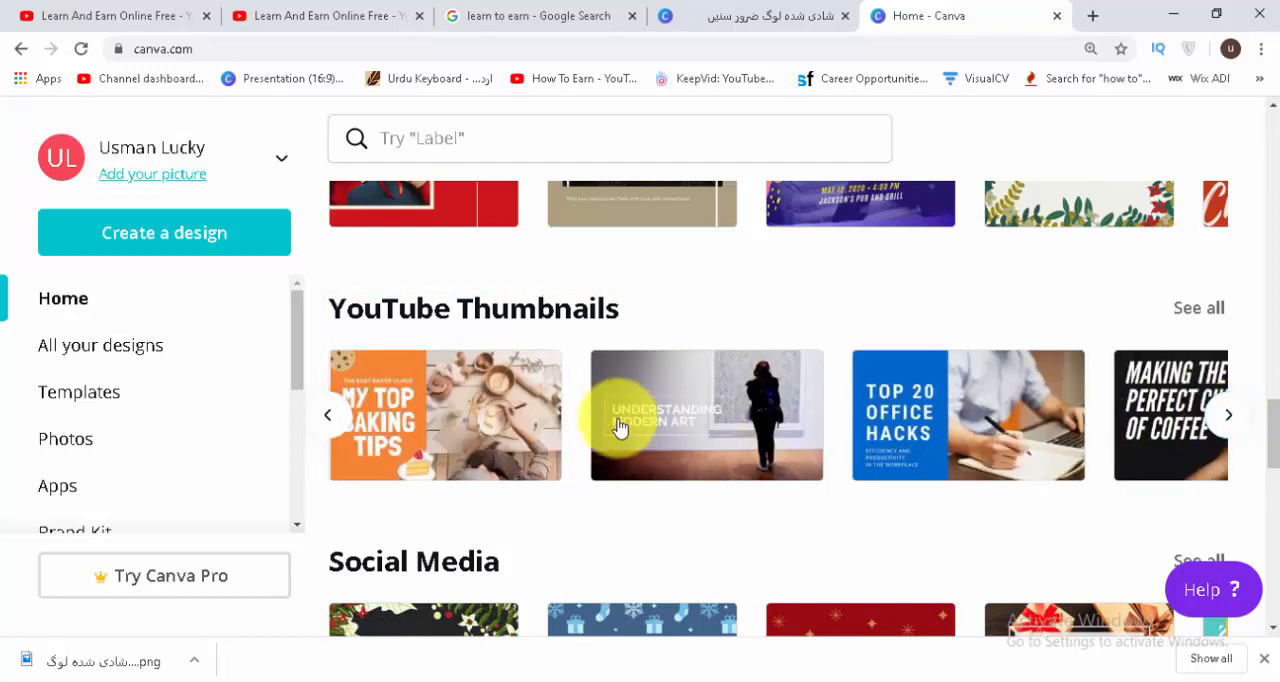
left_click(332, 424)
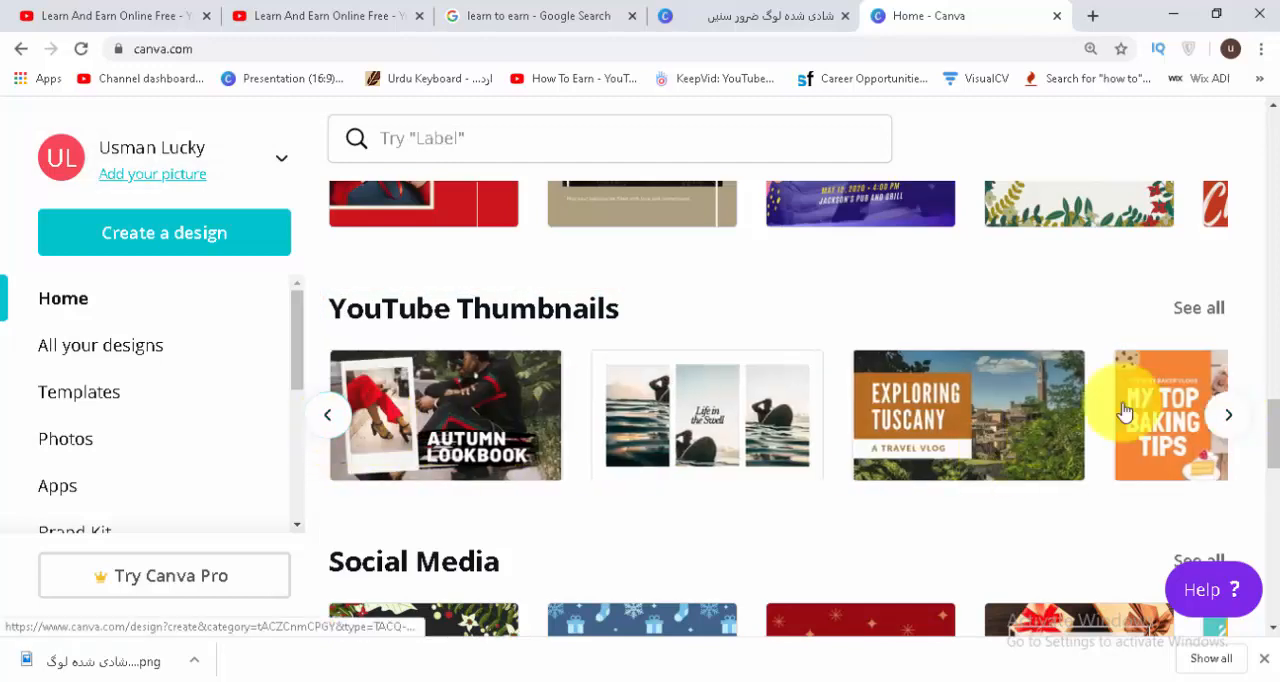
left_click(1228, 414)
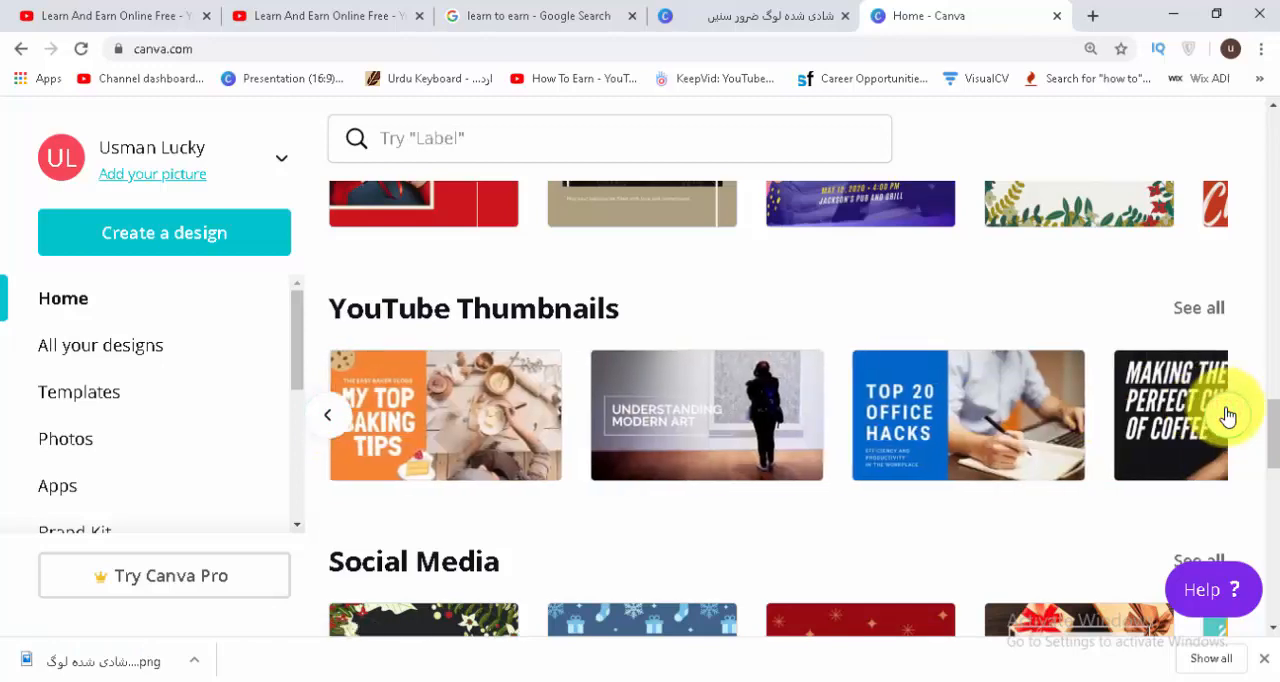
left_click(1228, 414)
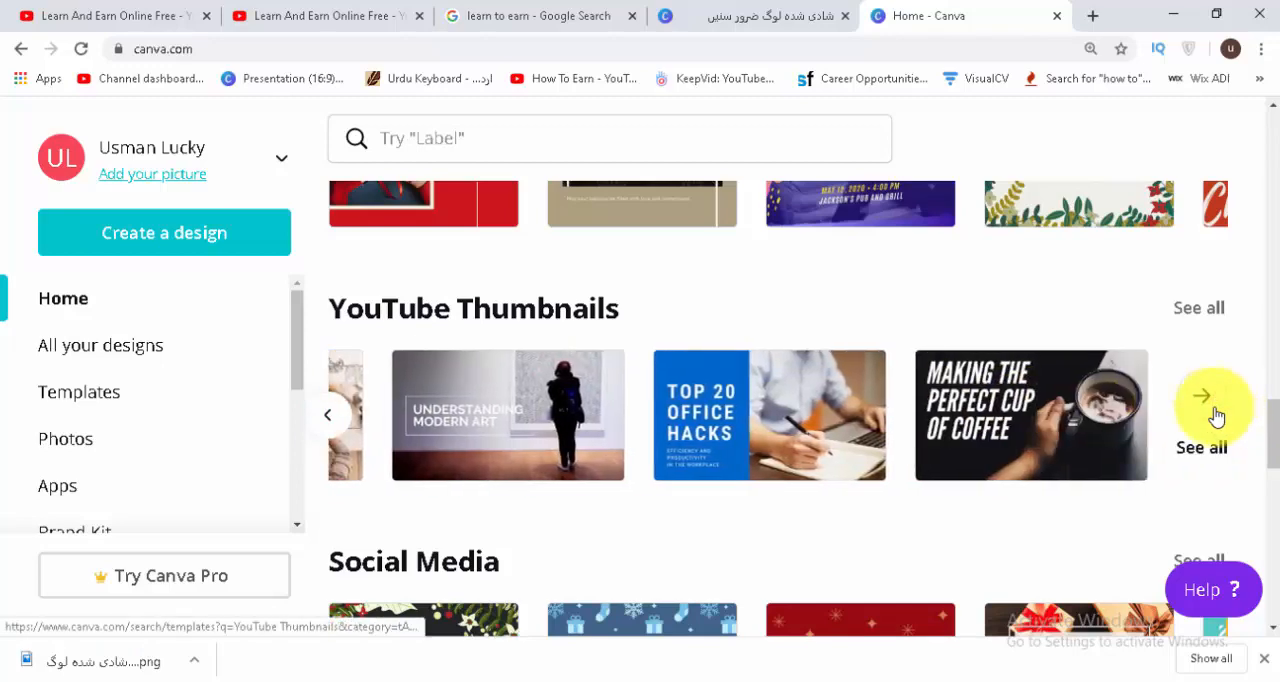
left_click(348, 410)
left_click(1023, 408)
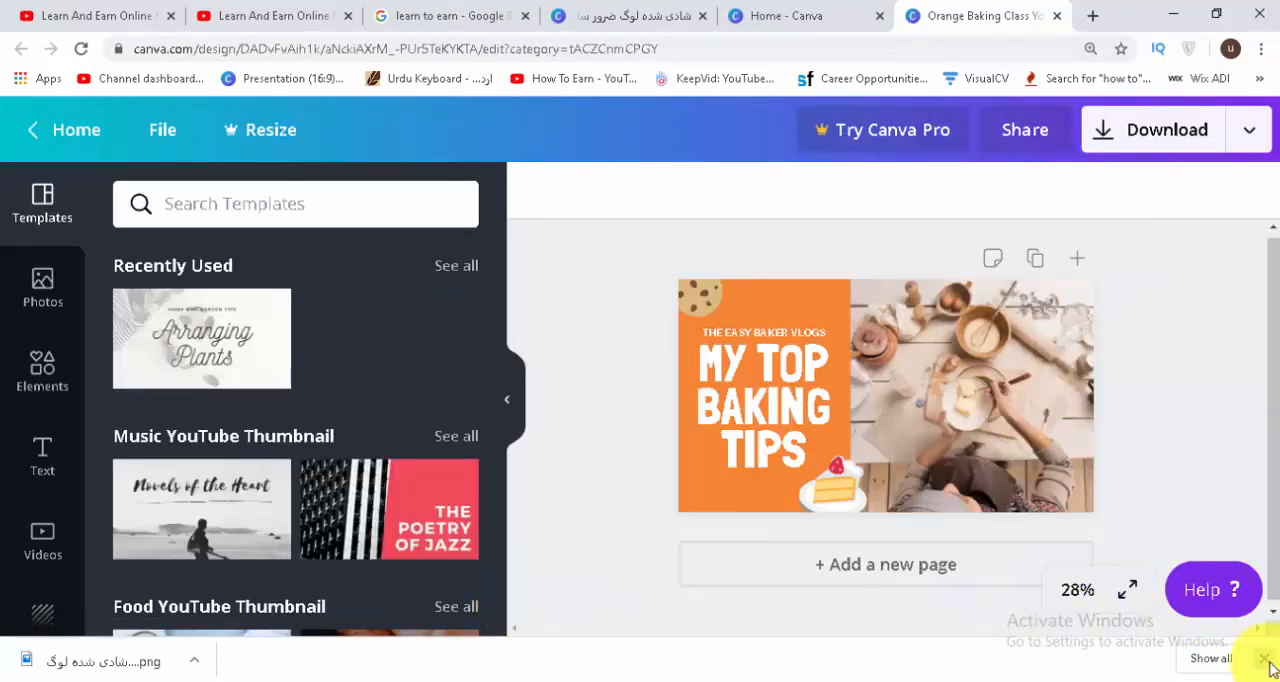
left_click(1265, 661)
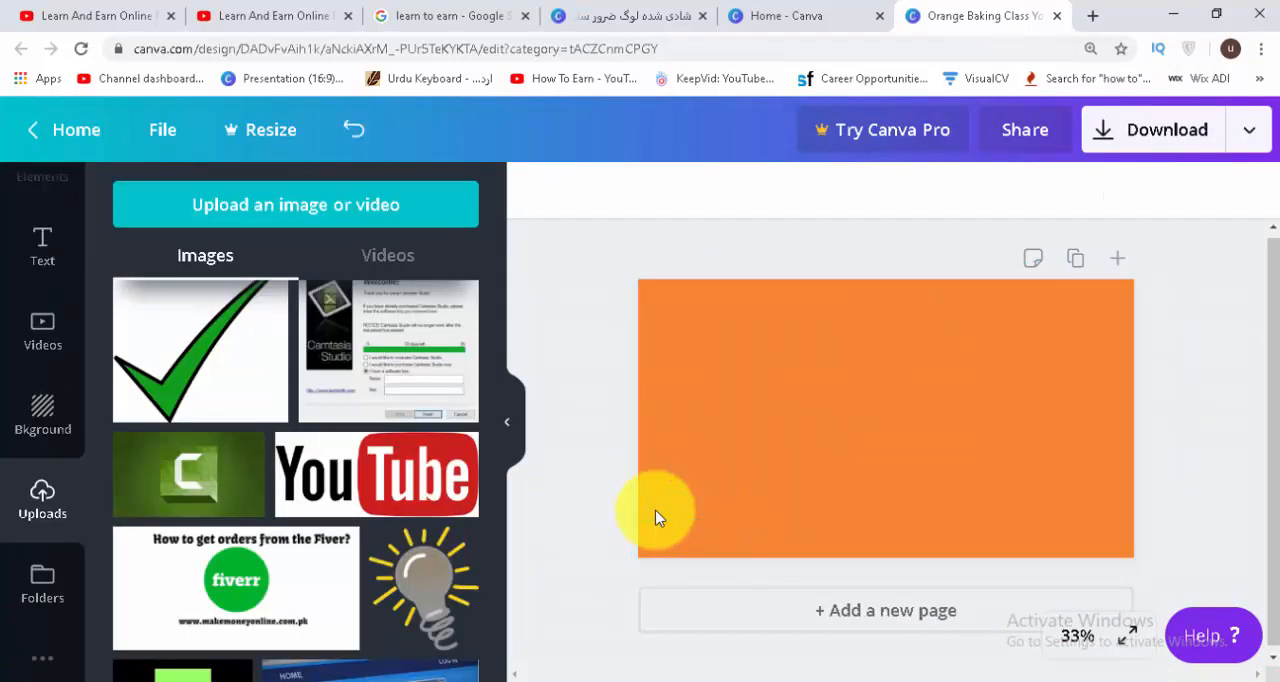
Try several default colours on the orange page background, including purple and black, and finish with white.
left_click(509, 432)
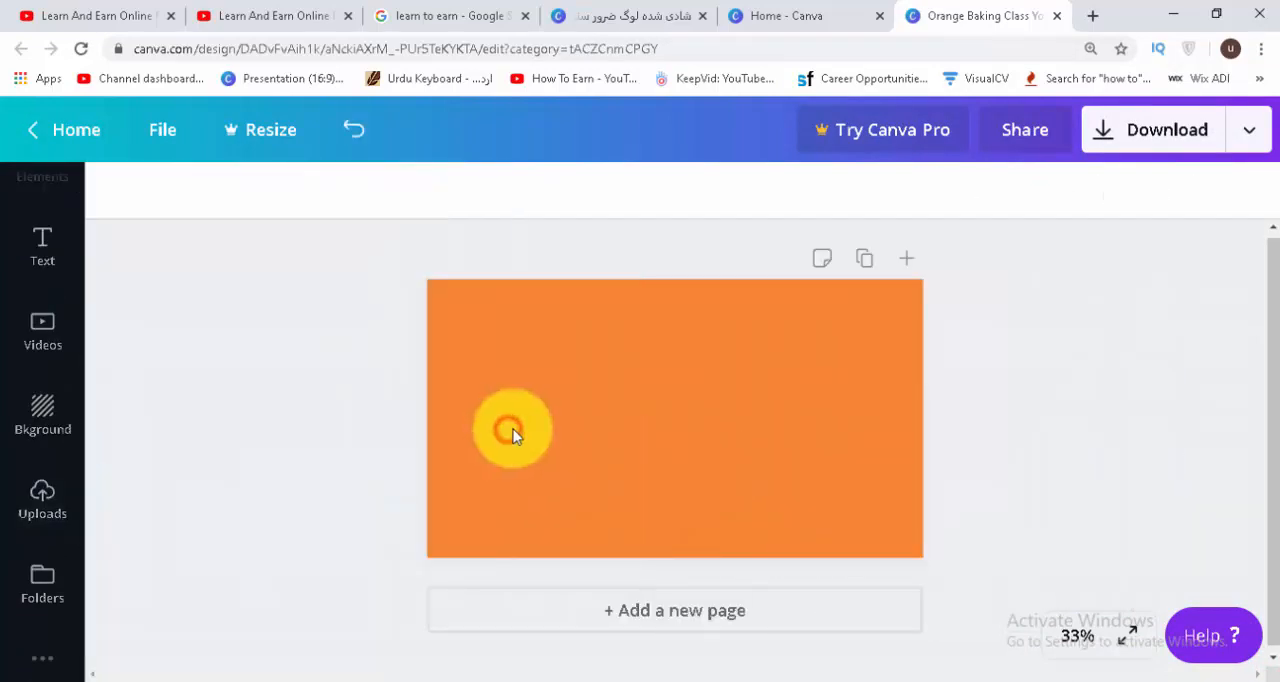
left_click(586, 437)
left_click(118, 195)
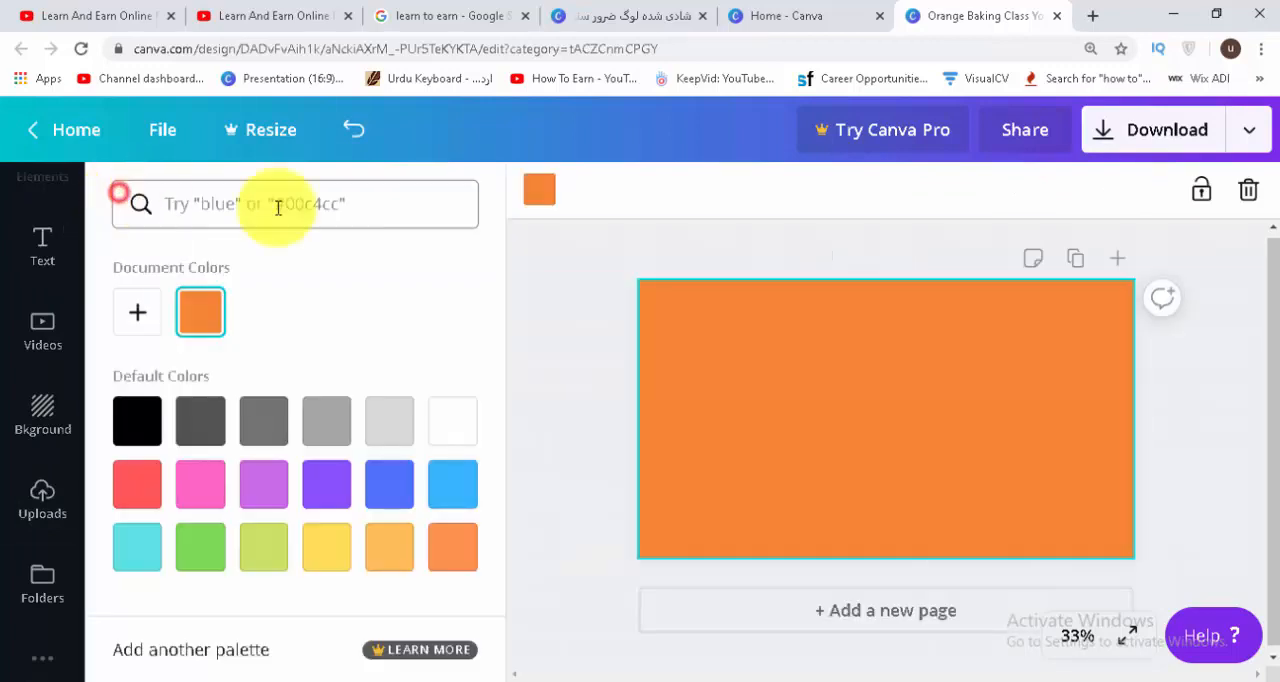
left_click(205, 484)
left_click(268, 487)
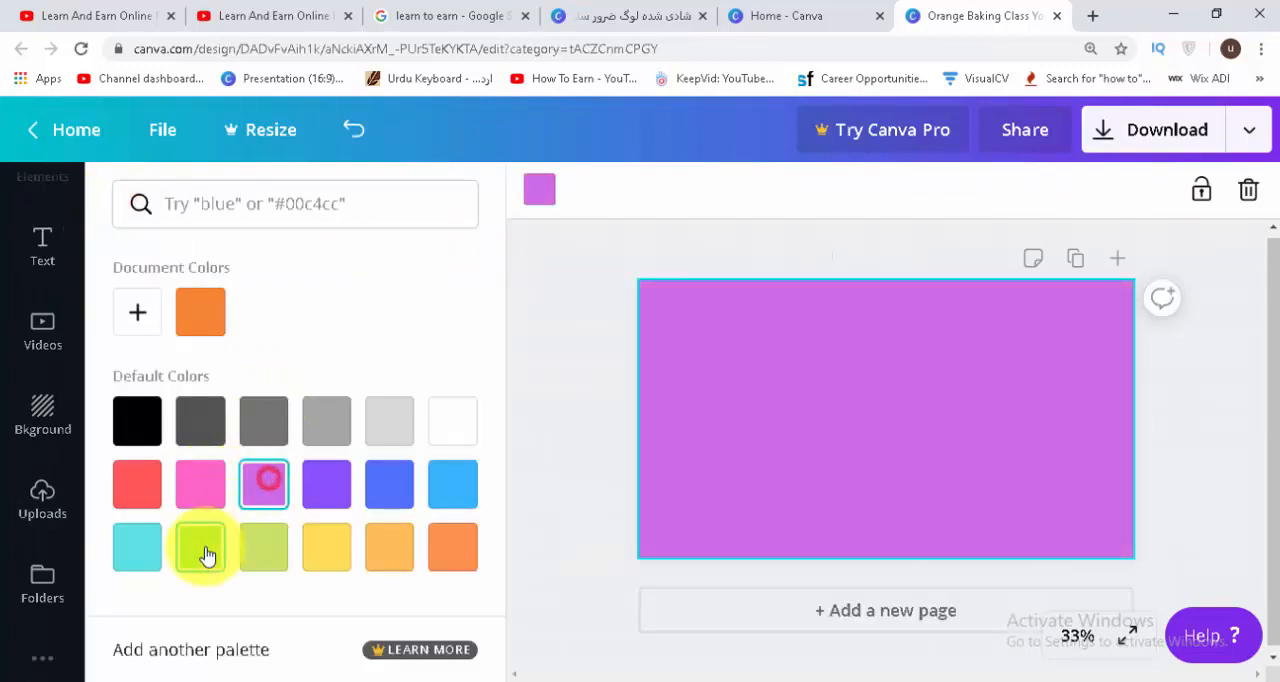
left_click(205, 548)
left_click(272, 550)
left_click(145, 488)
left_click(466, 436)
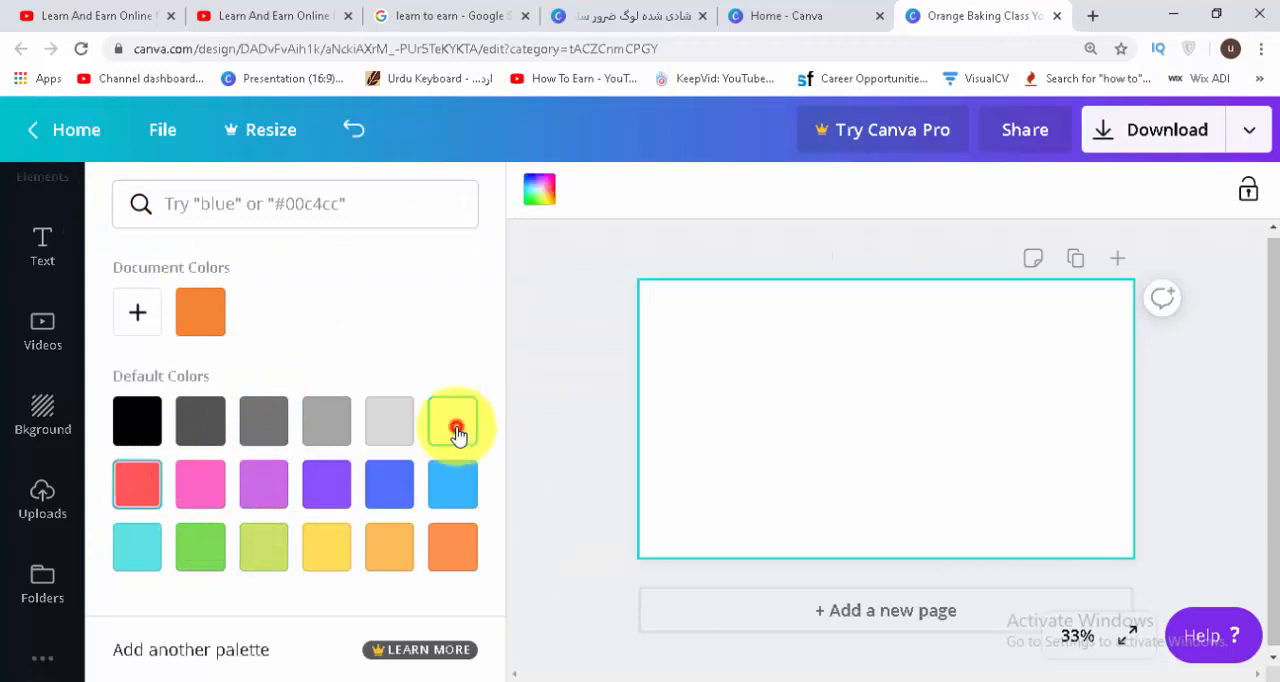
left_click(136, 426)
left_click(453, 430)
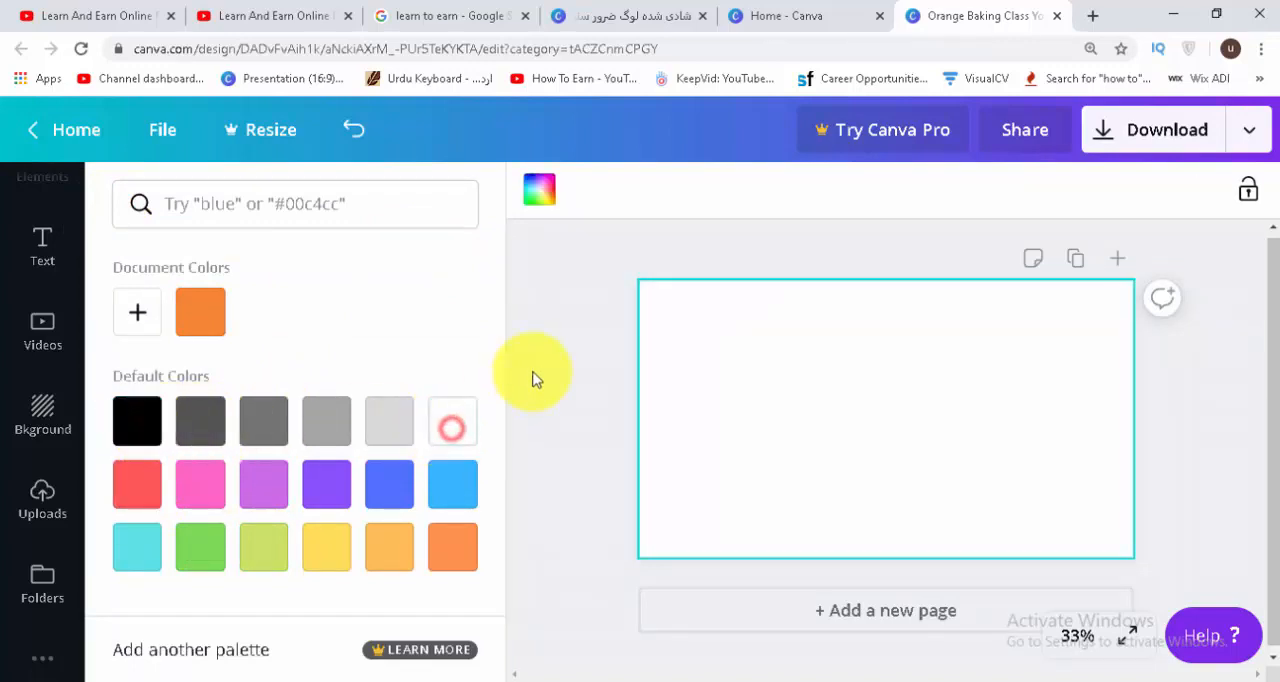
left_click(514, 383)
left_click(593, 420)
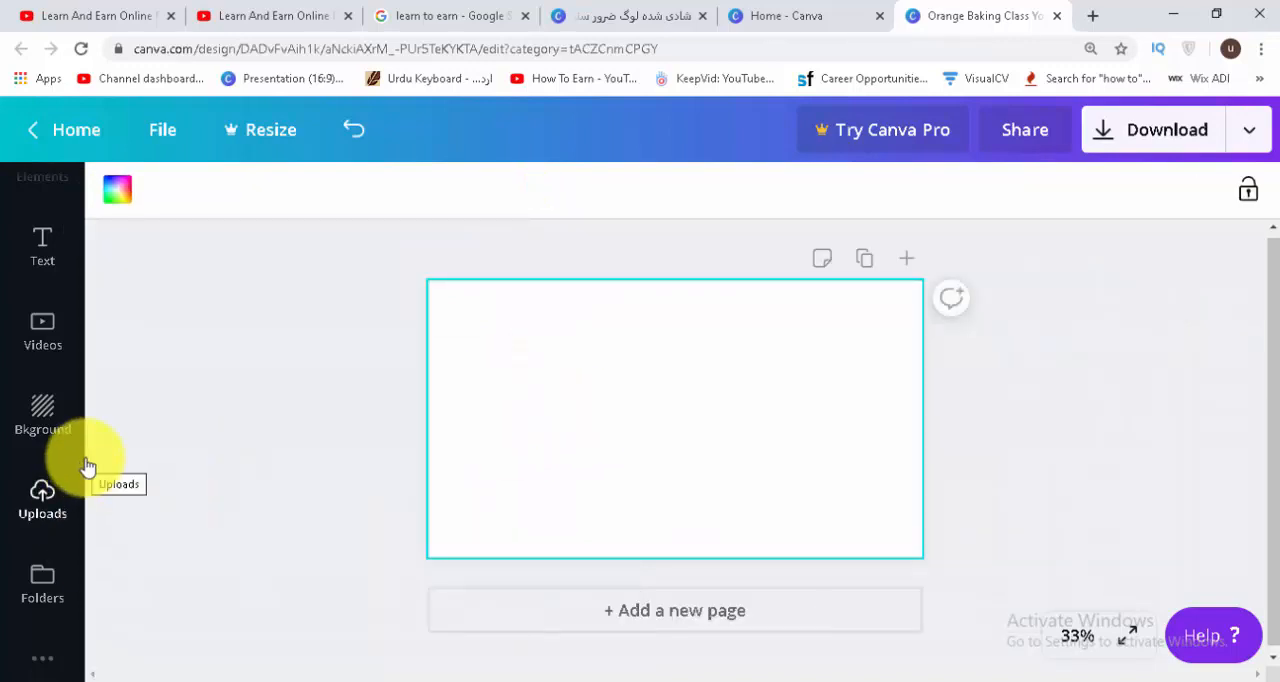
Upload the image "camtasia icon.jpg" from the "diffrent pictures" folder.
left_click(50, 515)
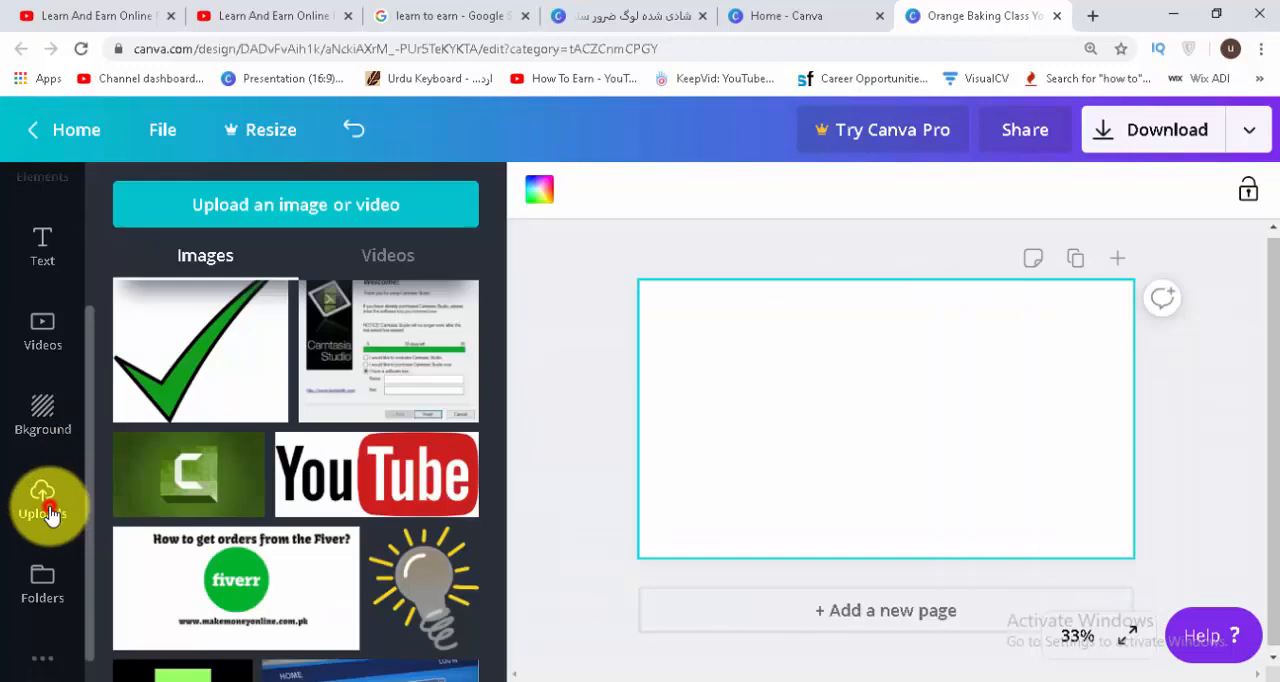
left_click(309, 207)
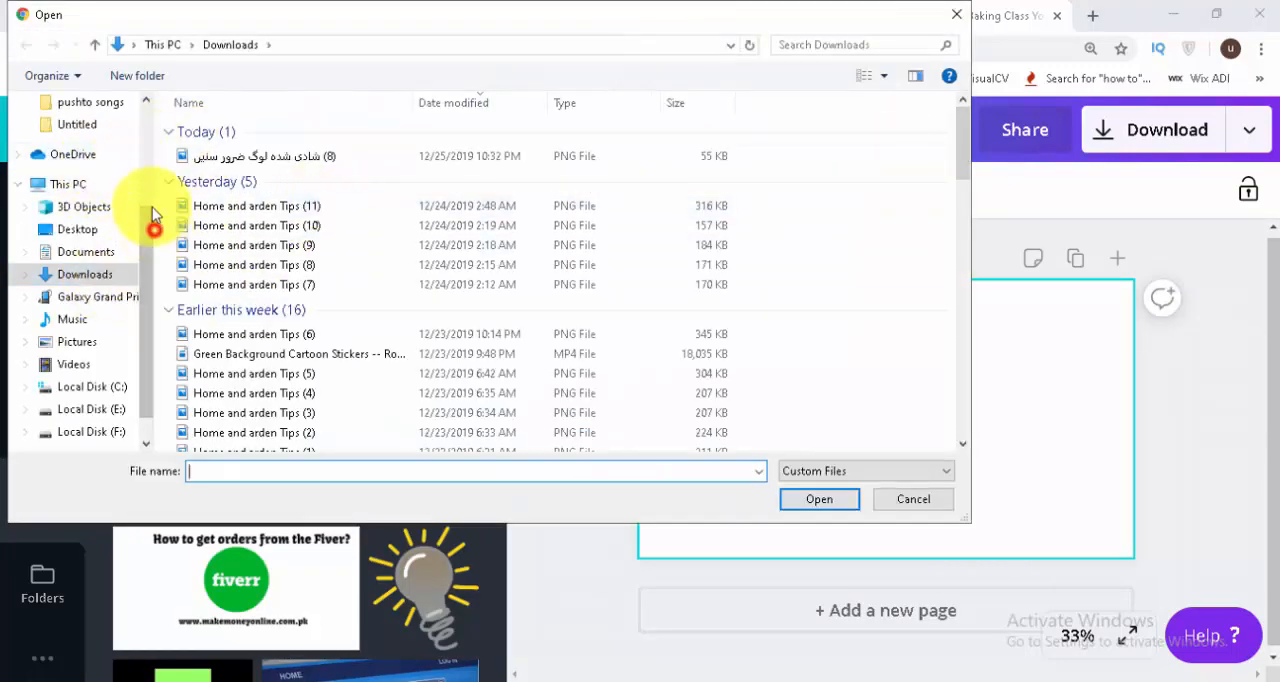
left_click_drag(152, 214, 148, 128)
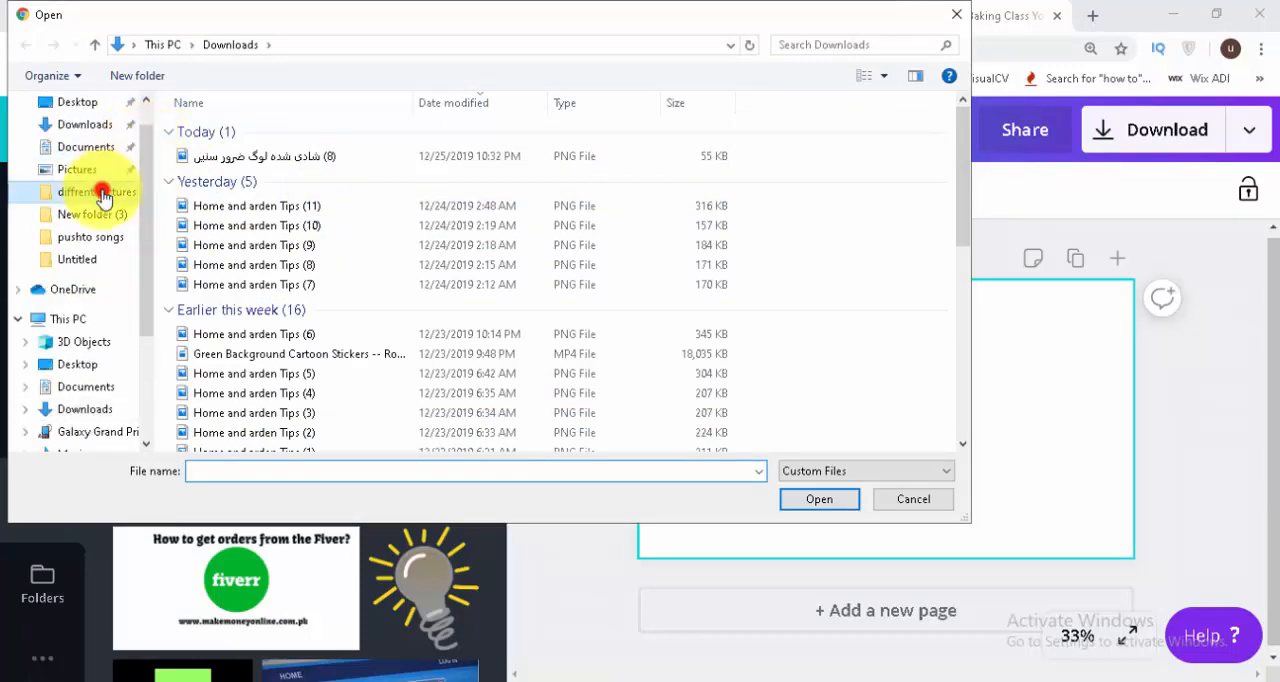
left_click(103, 194)
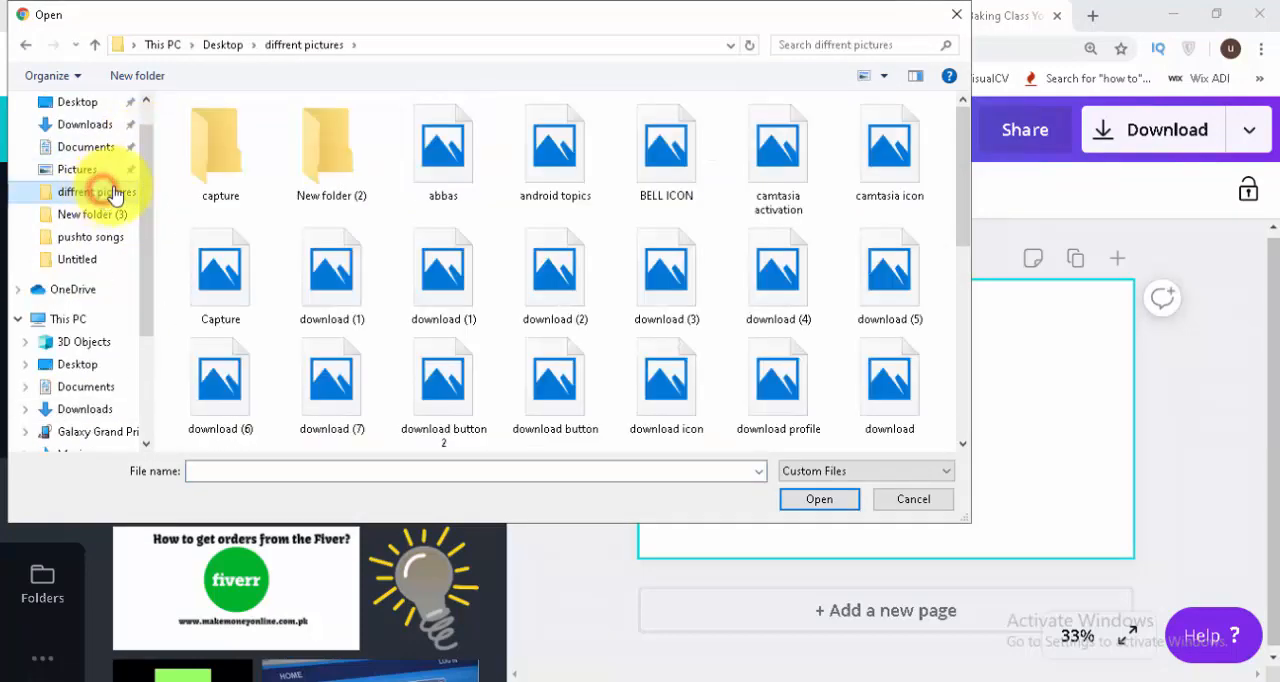
left_click(484, 474)
type("CA")
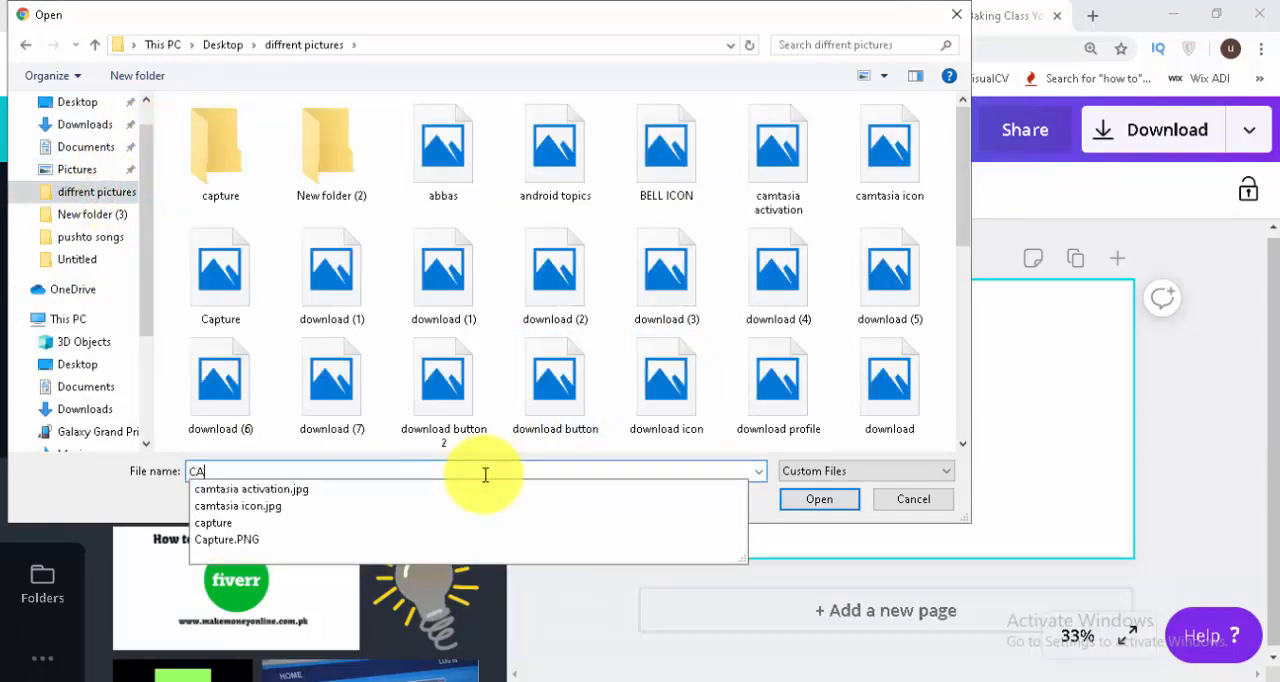
left_click(404, 506)
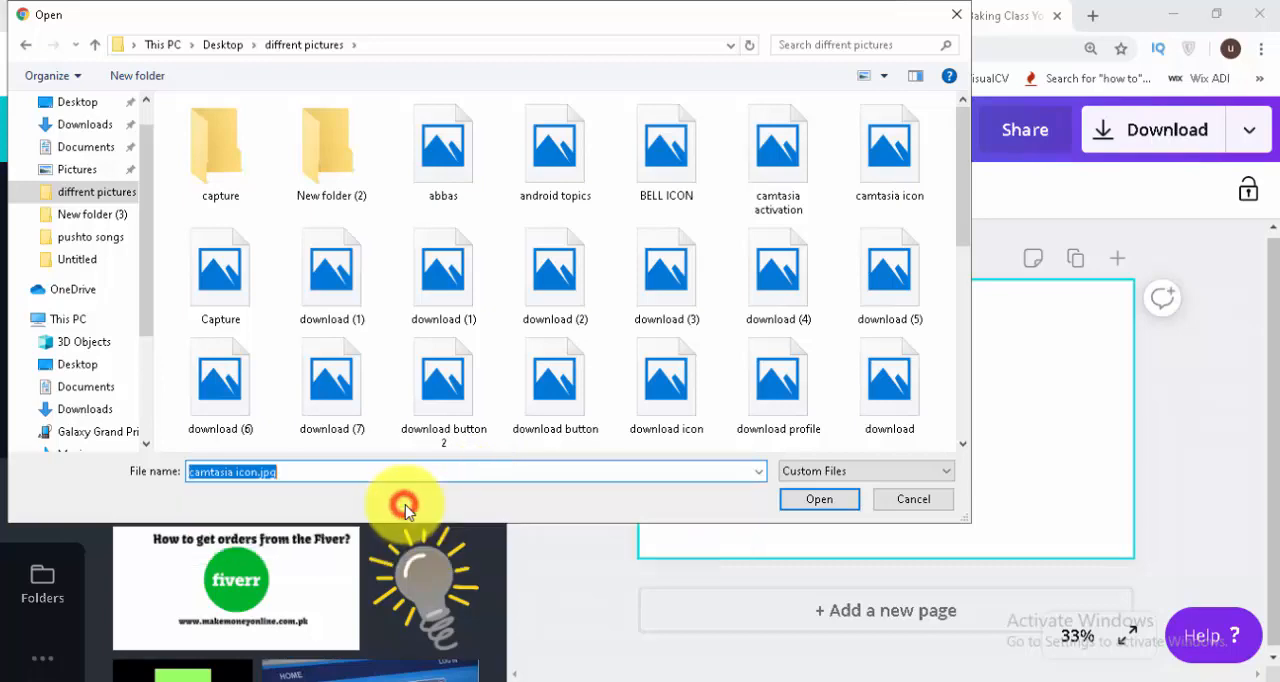
left_click(819, 499)
Place the uploaded Camtasia image on the white page and enlarge it to cover the whole thumbnail.
scroll(480, 337, "down", 1)
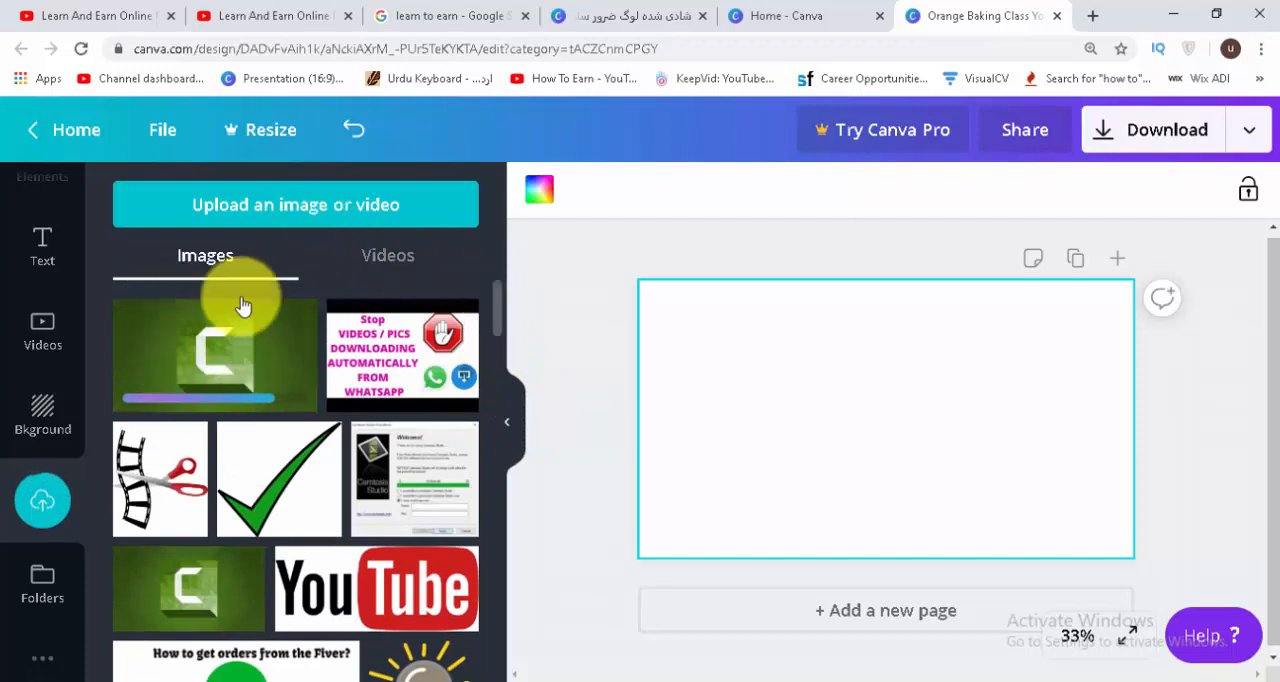
left_click_drag(228, 359, 790, 371)
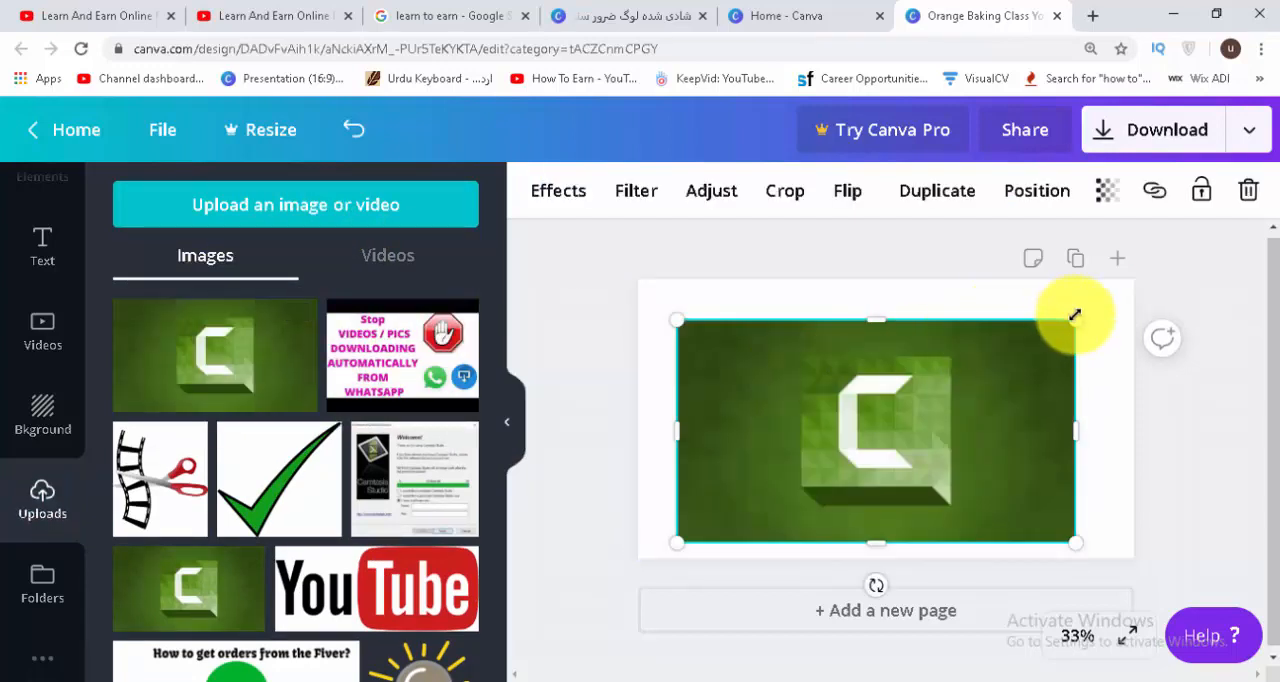
left_click_drag(1075, 320, 1113, 295)
left_click_drag(1004, 371, 965, 364)
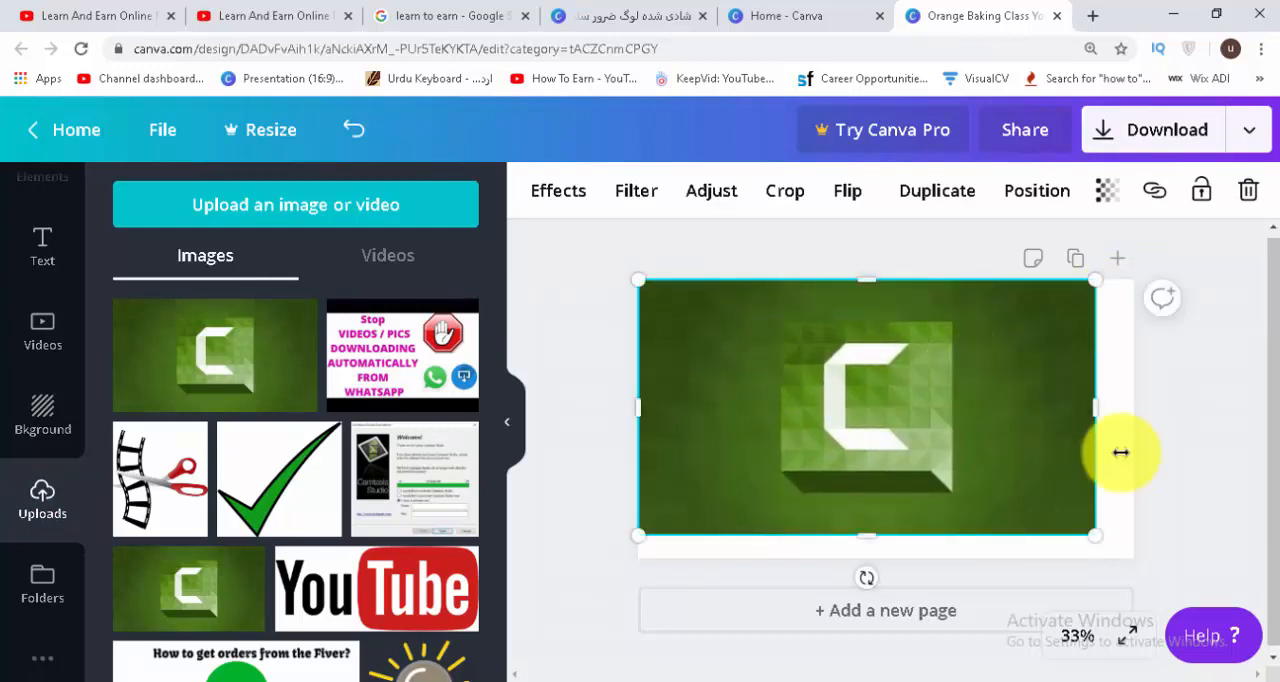
left_click_drag(1094, 530, 1134, 557)
Try a slight tint adjustment on the Camtasia image.
left_click(711, 190)
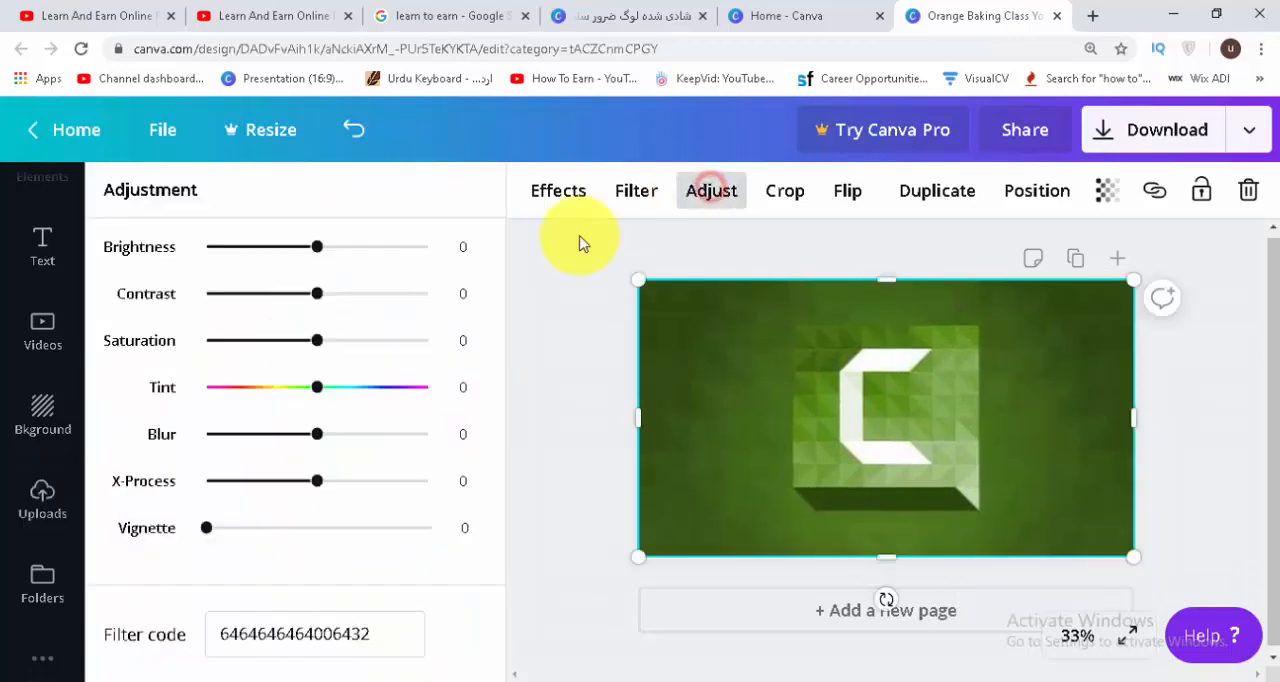
left_click_drag(303, 398, 331, 408)
left_click(582, 295)
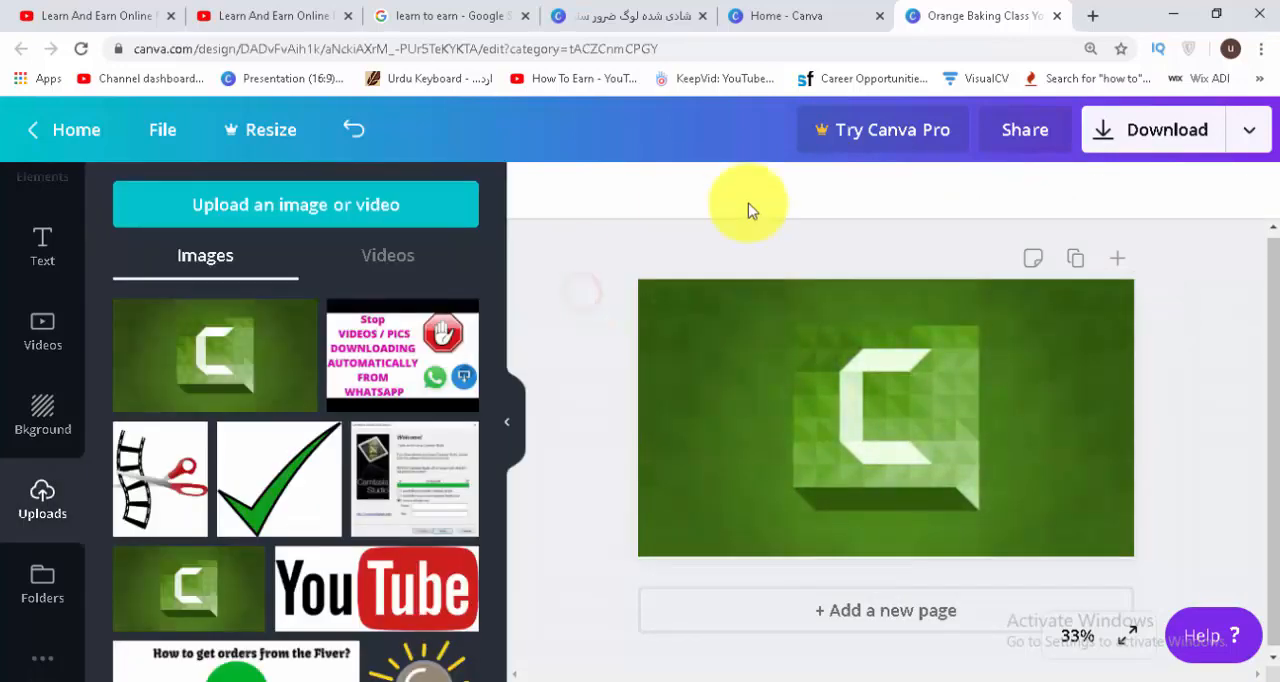
left_click(897, 349)
left_click(1026, 192)
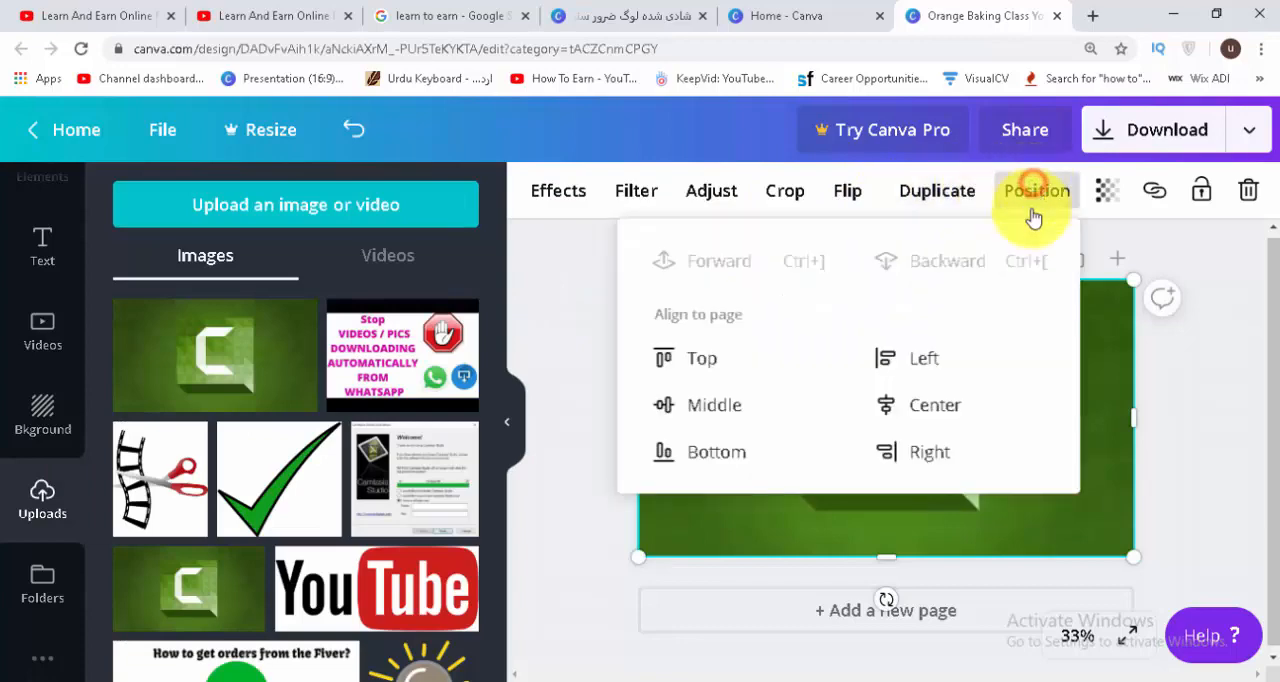
left_click(1238, 263)
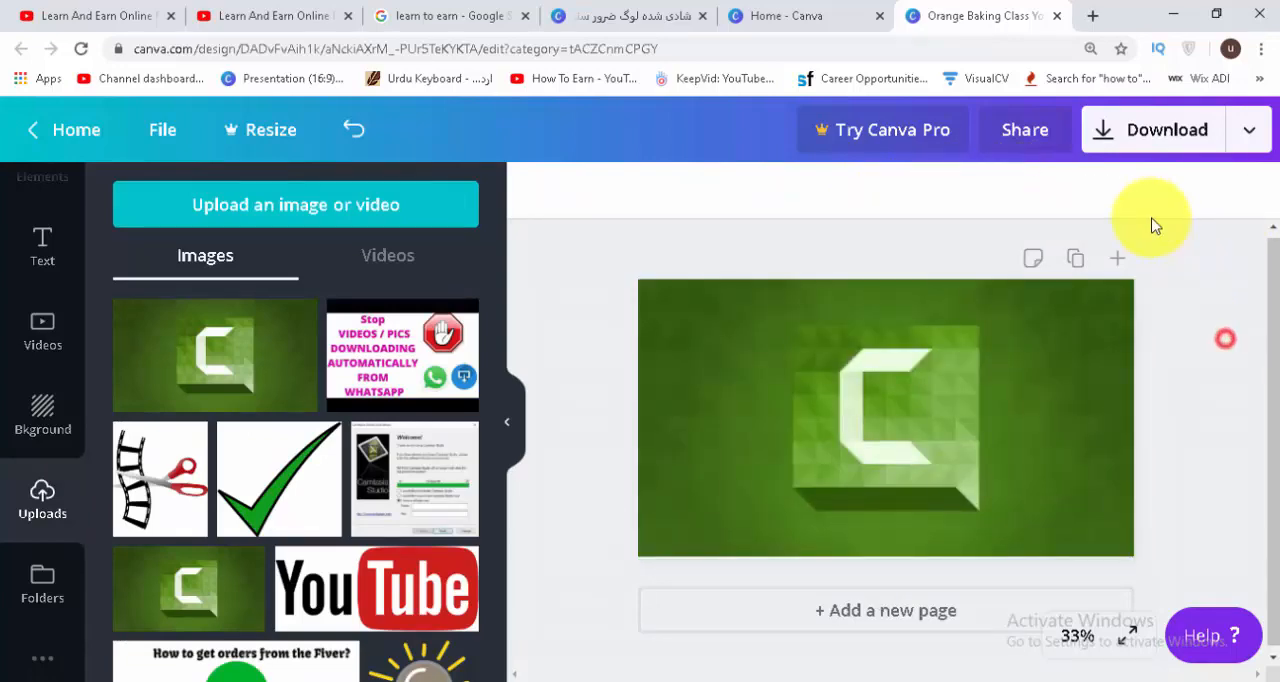
Set the Camtasia image's transparency to 40.
left_click(962, 400)
left_click(1107, 192)
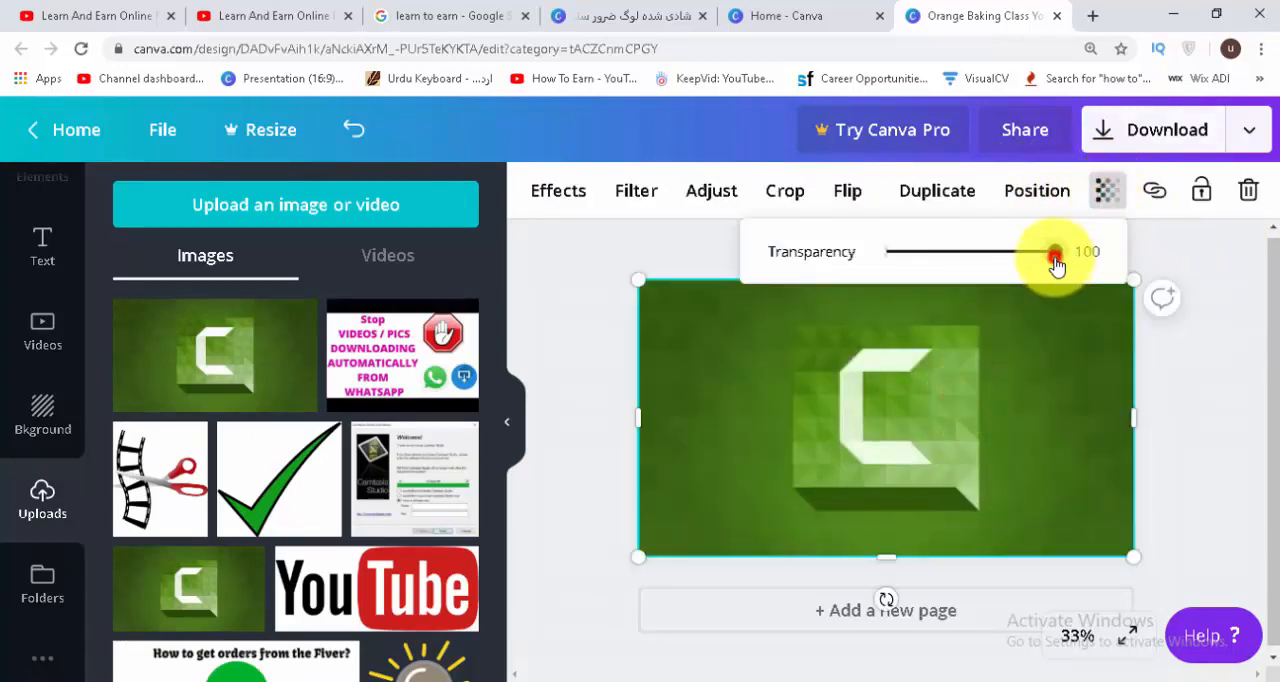
left_click_drag(1056, 264, 956, 293)
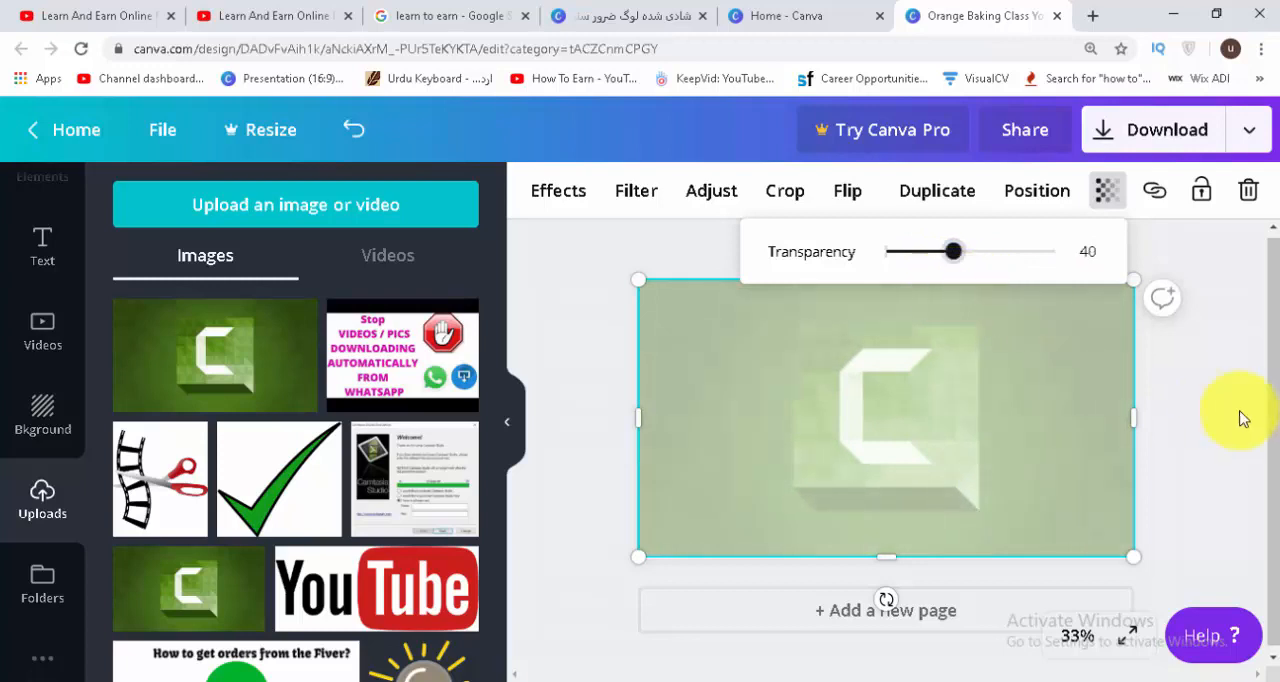
left_click(1243, 418)
left_click(929, 349)
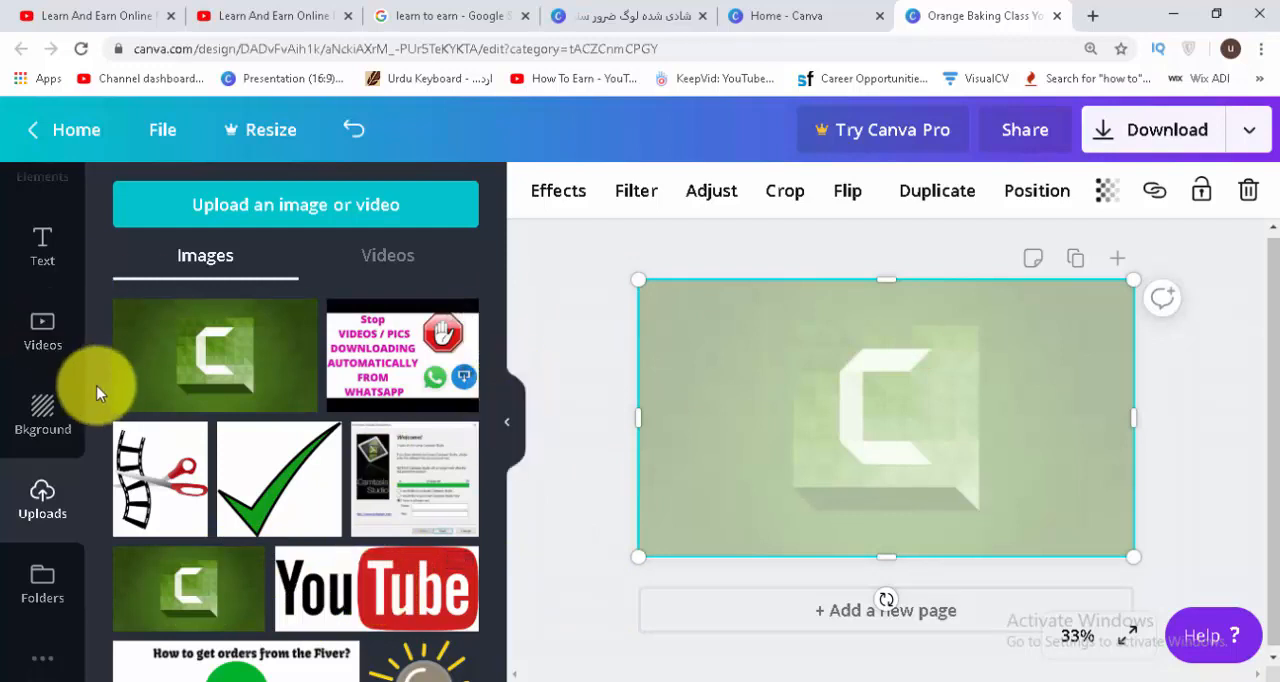
Add the heading "EDIT YOUR VIDEOS ON" to the thumbnail and place it in the upper part of the page.
scroll(90, 360, "up", 3)
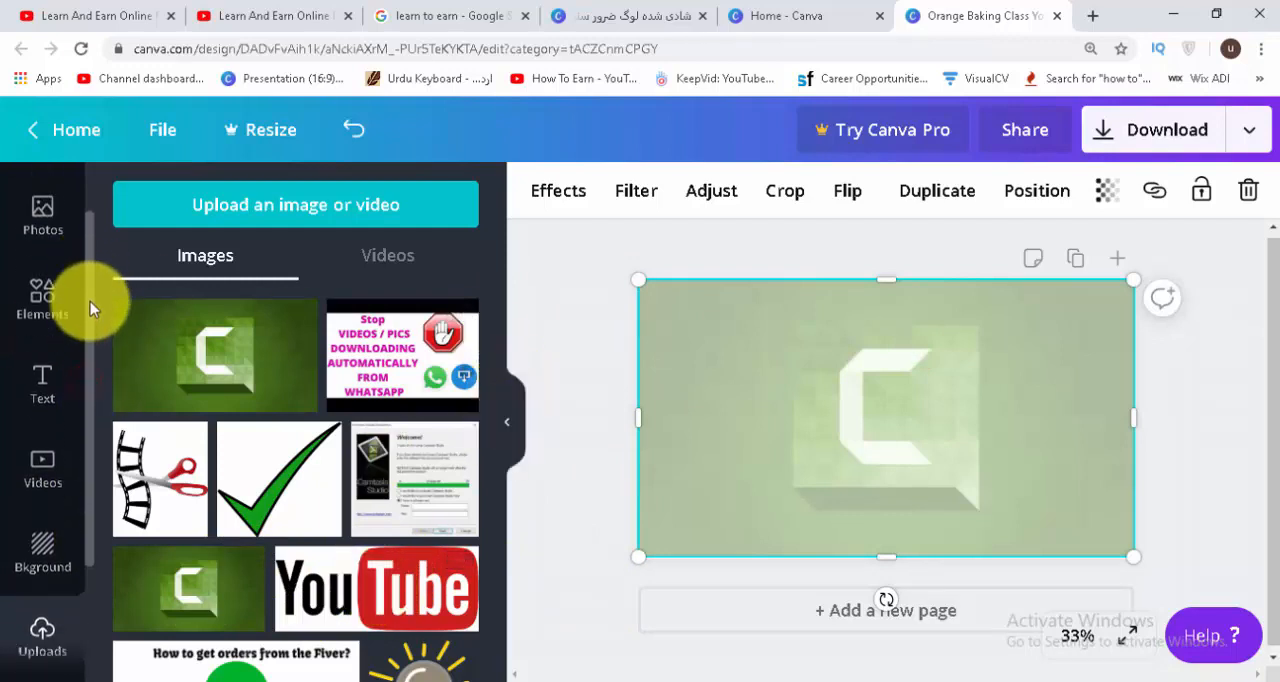
left_click(40, 435)
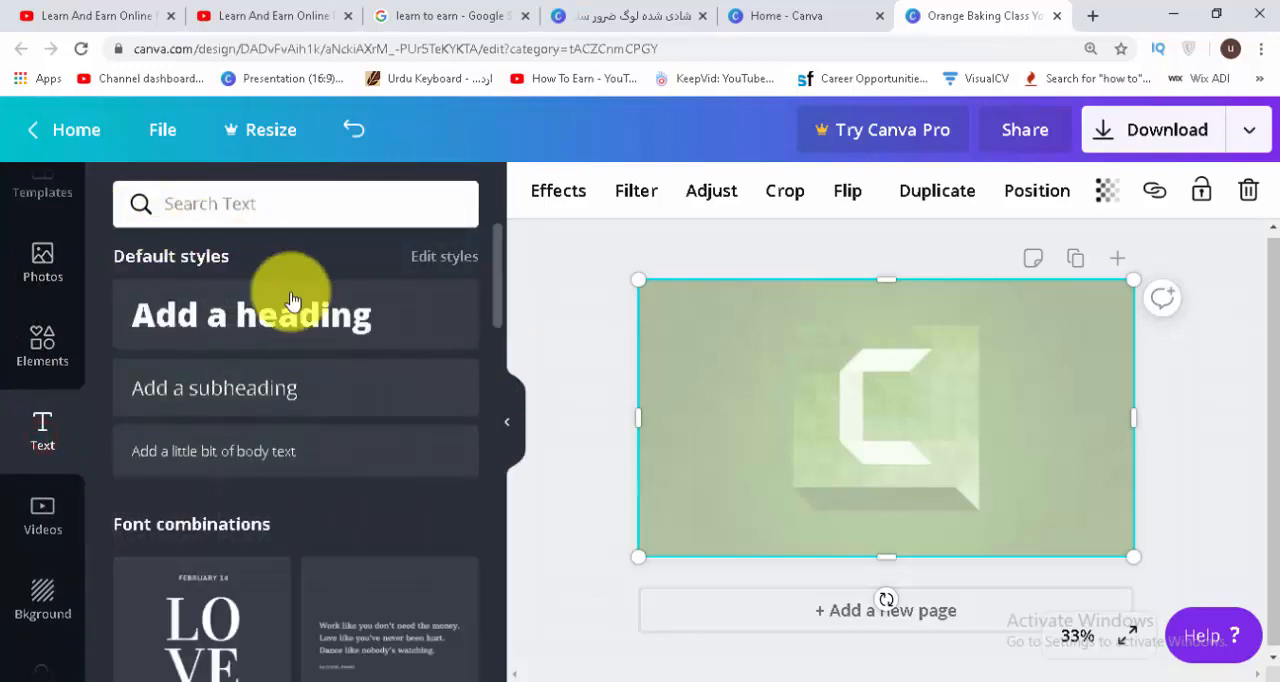
left_click(291, 337)
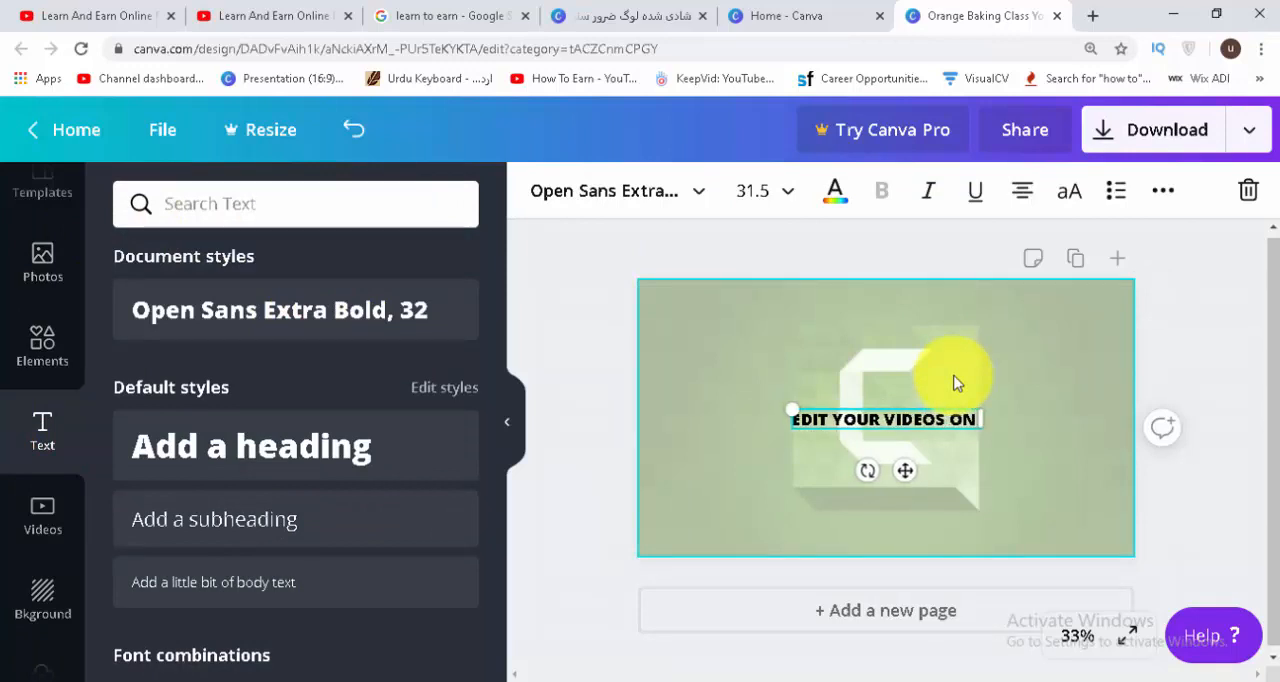
left_click(709, 402)
left_click_drag(930, 426, 905, 338)
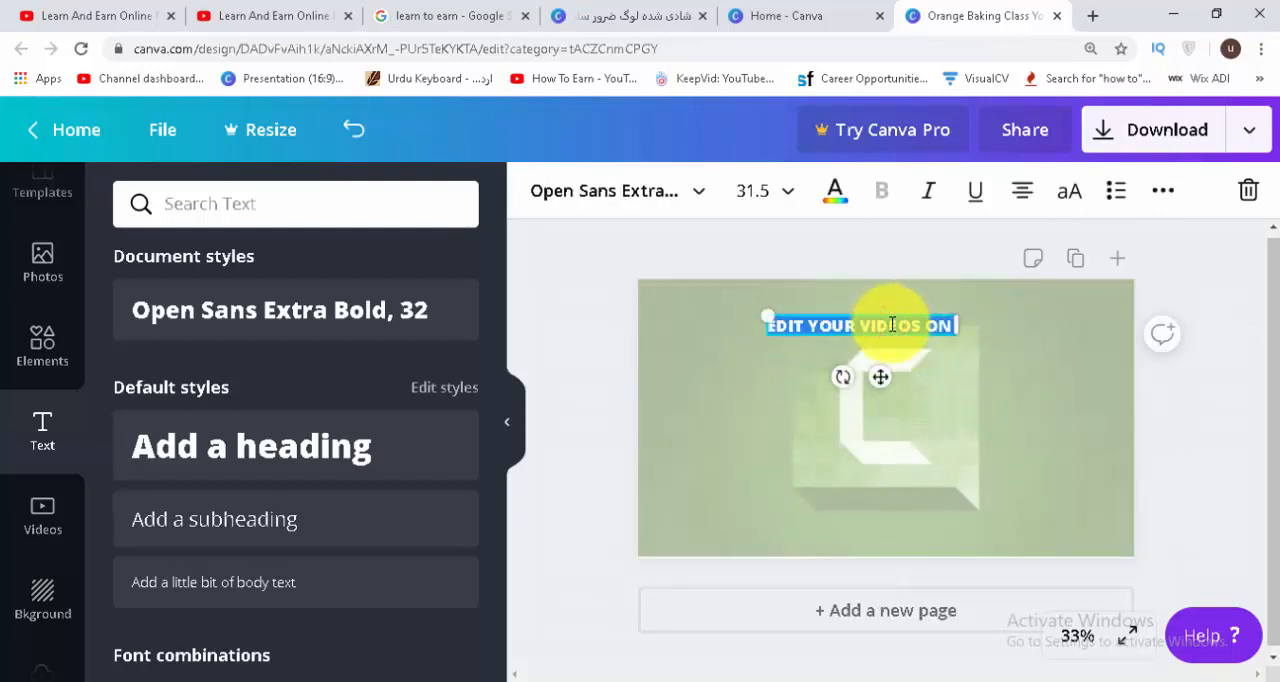
Enlarge the heading to font size 80, scale it slightly down to 78.6, and position it near the page's top edge.
left_click(770, 191)
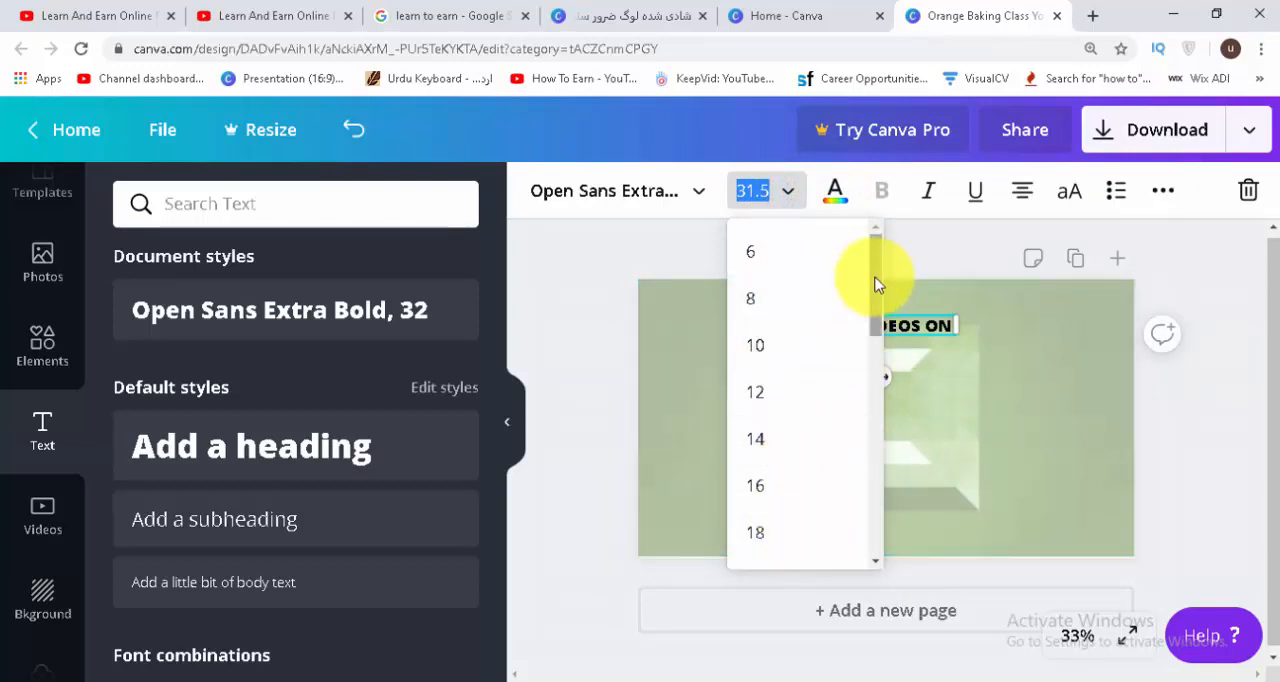
left_click_drag(876, 278, 877, 491)
left_click(762, 321)
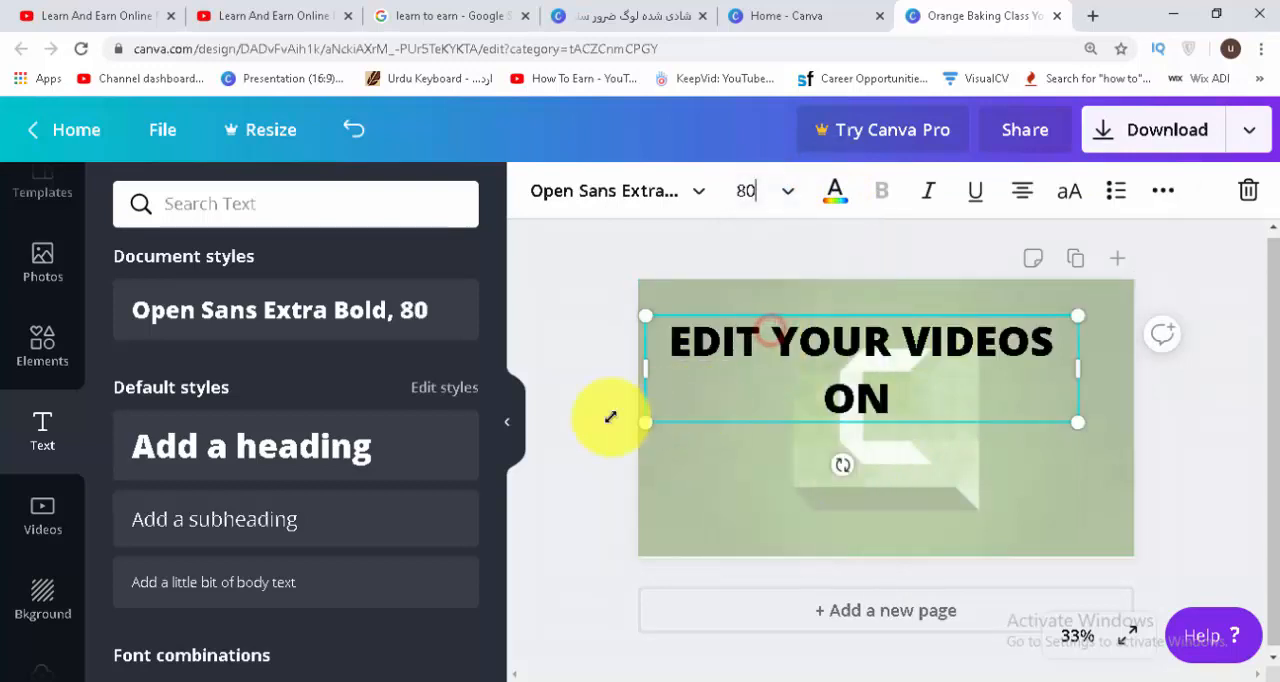
left_click(603, 397)
left_click(1006, 364)
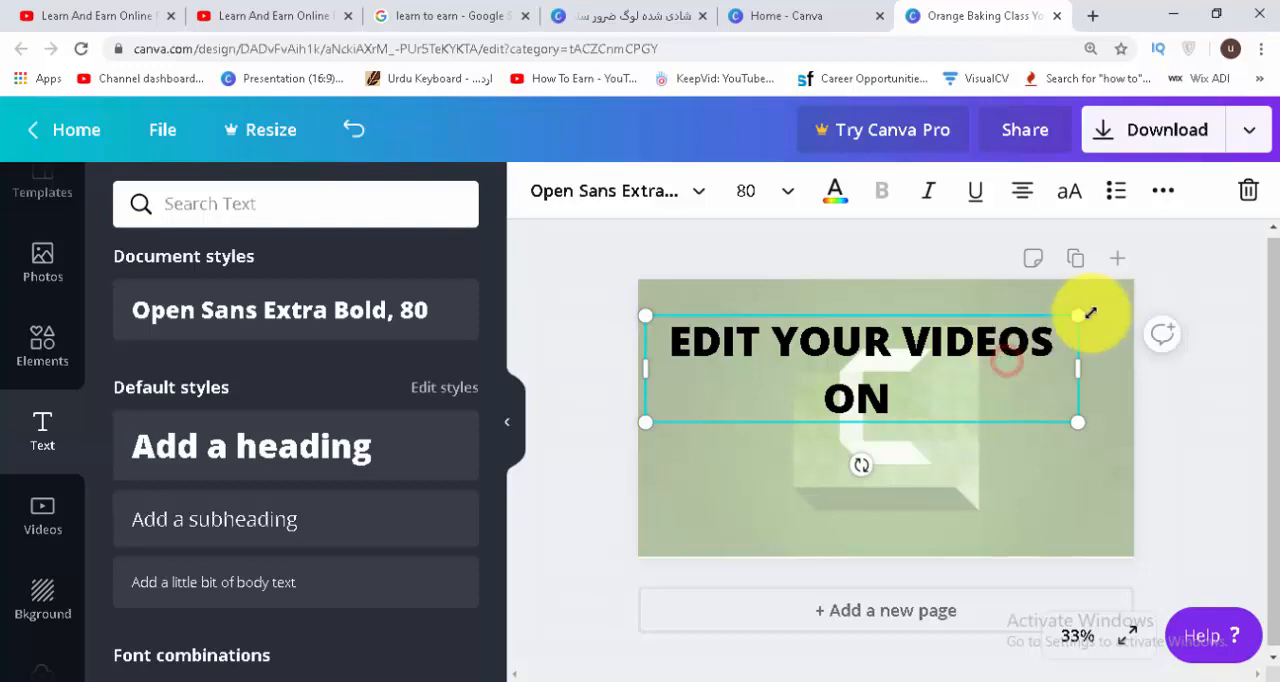
mouse_move(1075, 317)
left_mouse_down()
mouse_move(926, 363)
mouse_move(849, 480)
mouse_move(946, 277)
mouse_move(1099, 301)
mouse_move(1143, 291)
mouse_move(1070, 318)
left_mouse_up()
left_click_drag(857, 371, 893, 345)
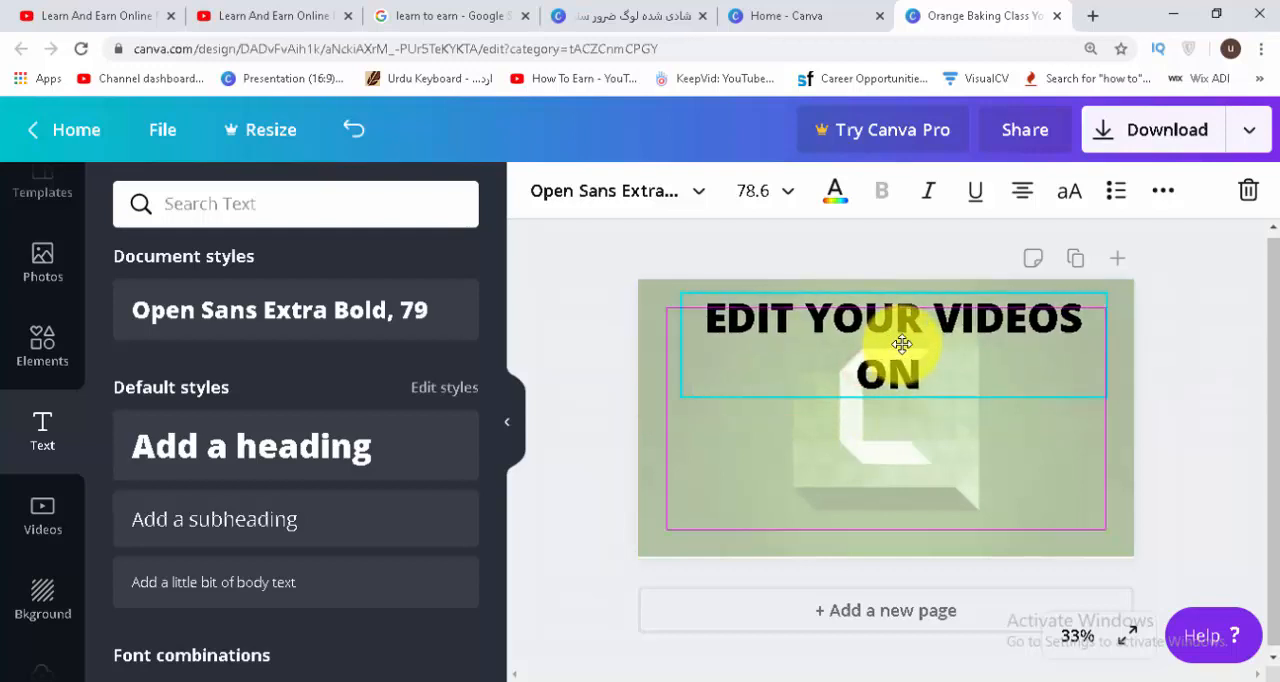
Widen the heading's text box so the text fits on one line, and centre it across the top of the page.
left_click(853, 378)
key("BackSpace")
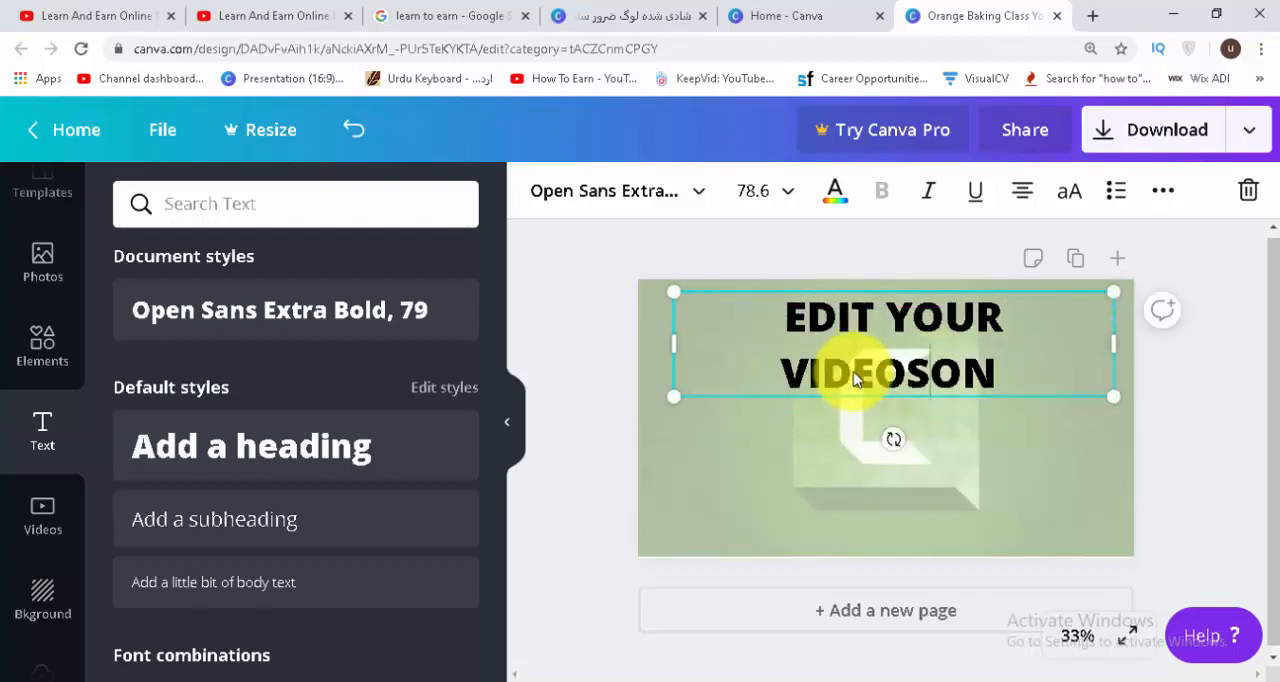
key("Return")
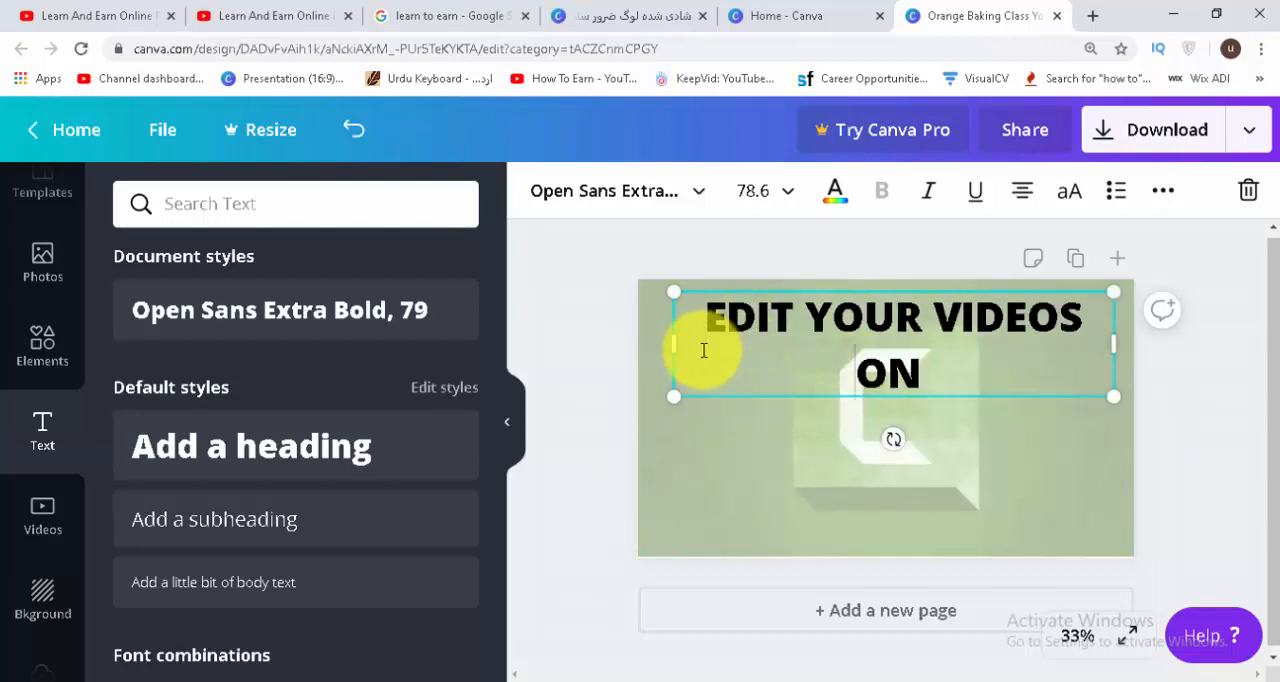
left_click_drag(655, 344, 644, 341)
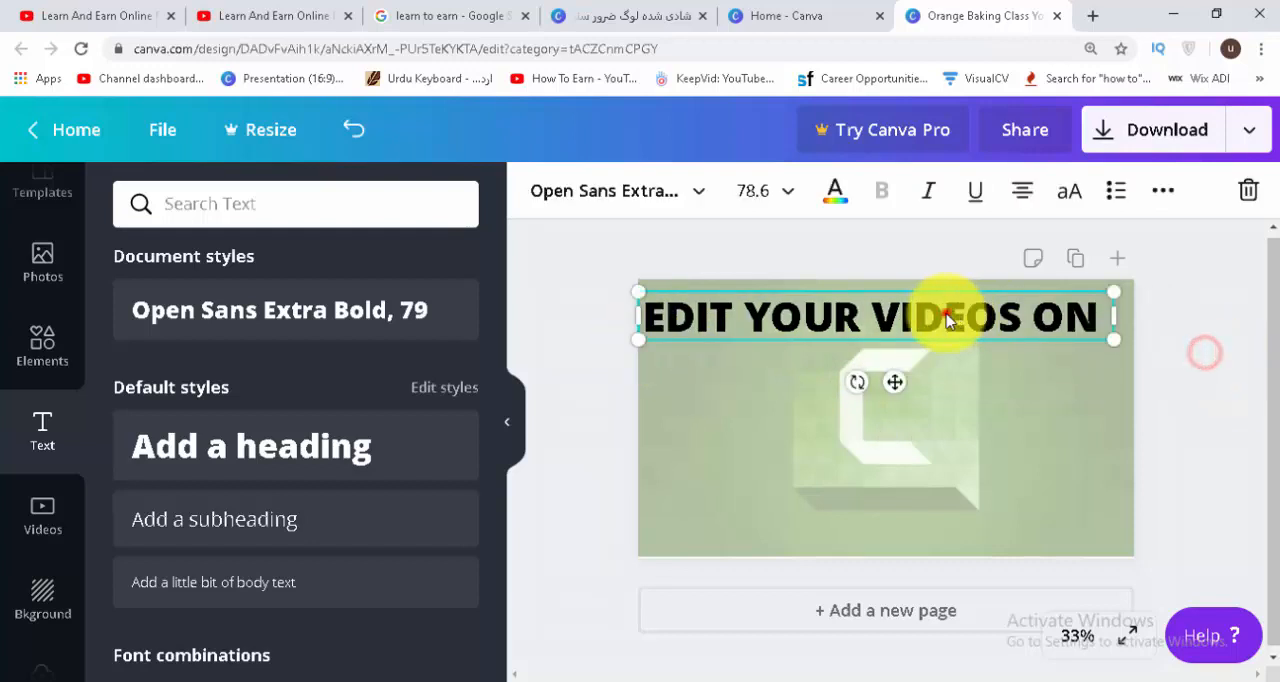
mouse_move(945, 314)
left_mouse_down()
mouse_move(960, 313)
mouse_move(943, 311)
left_mouse_up()
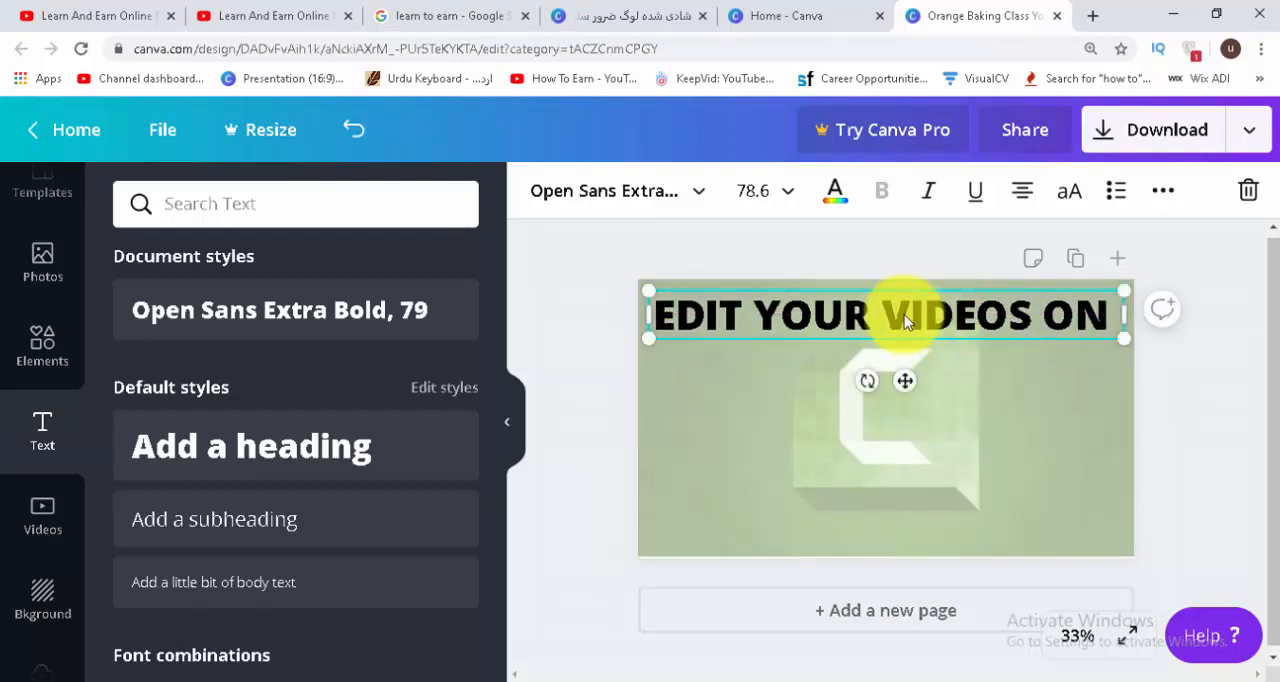
Colour the heading text with the default pink.
double_click(900, 309)
left_click(835, 195)
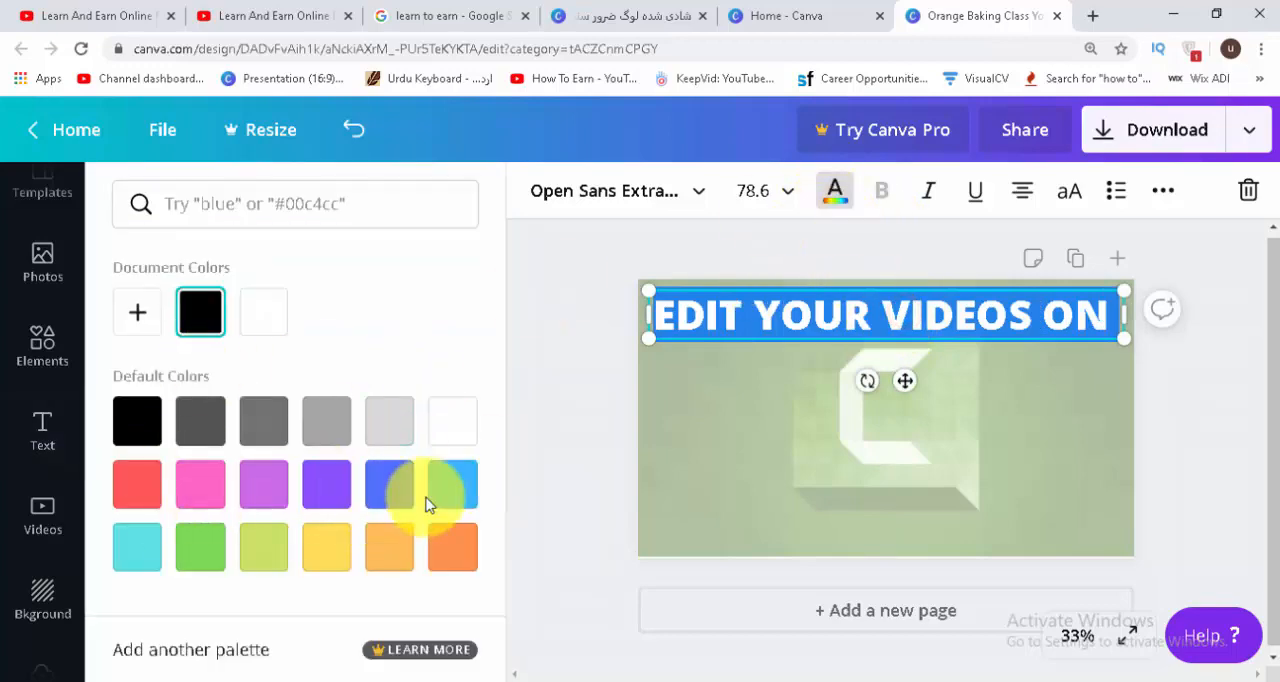
left_click(200, 484)
left_click(509, 417)
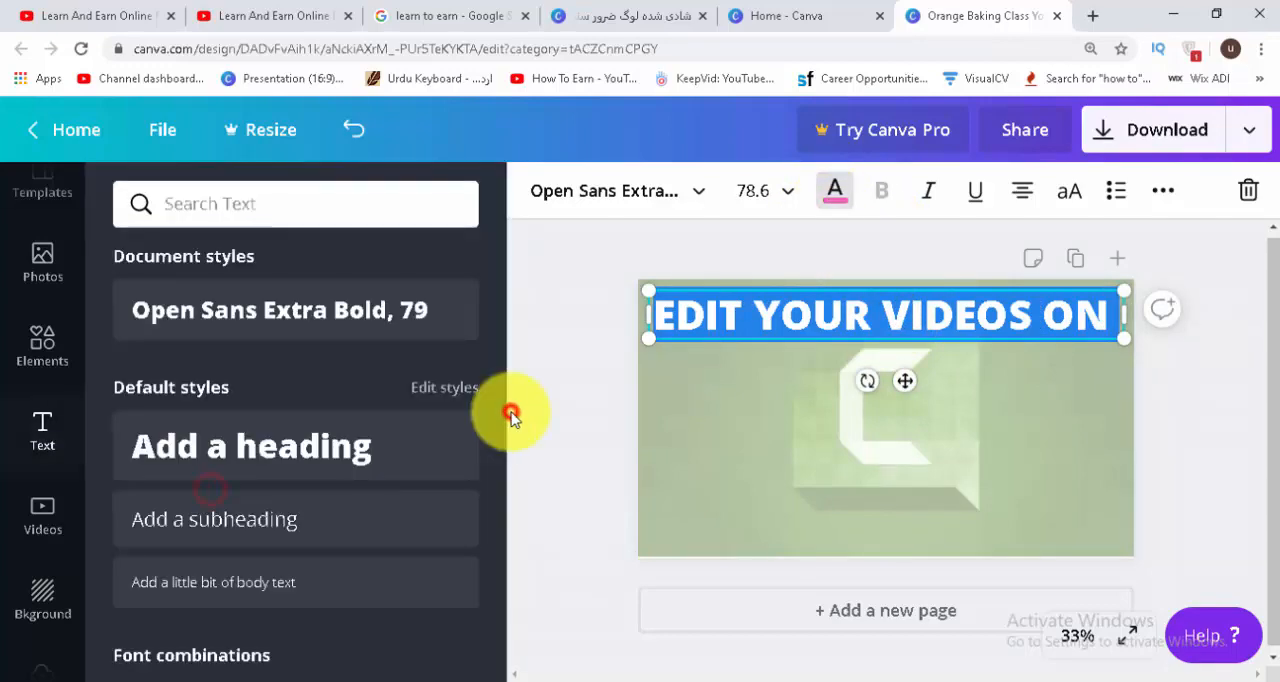
left_click(574, 401)
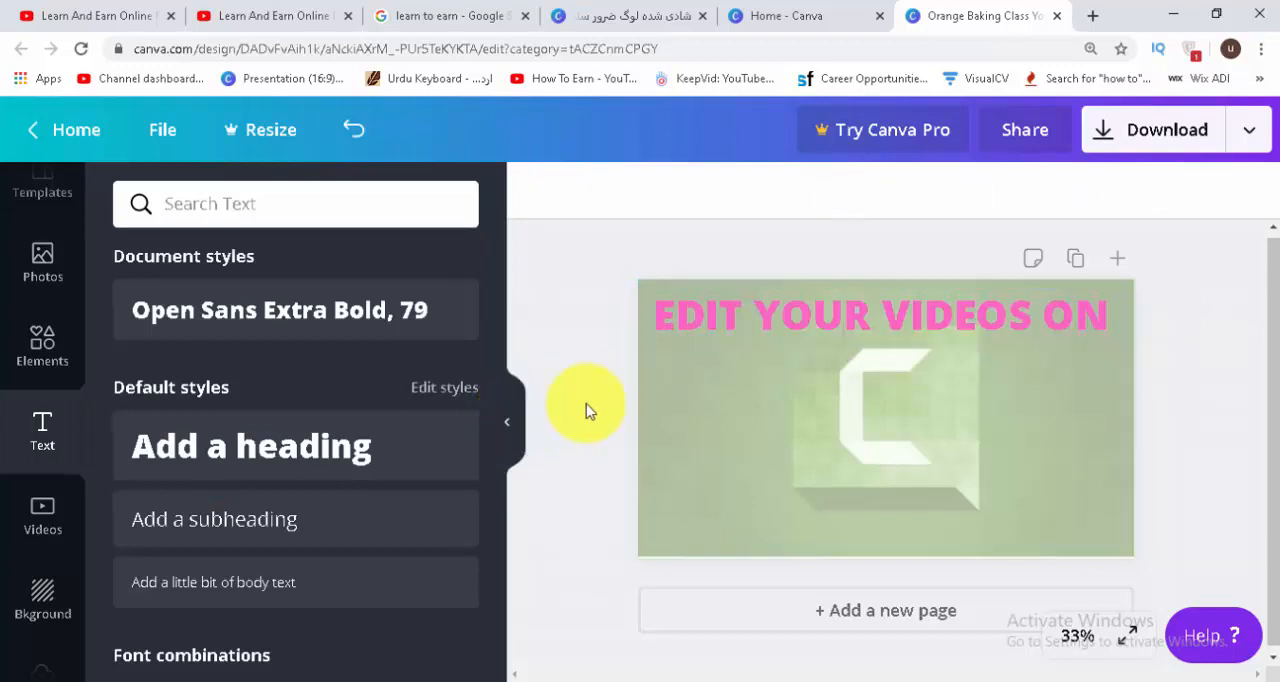
Give the heading the custom deep pink colour #ff009d and nudge it slightly toward the page's right edge.
double_click(728, 320)
left_click(835, 192)
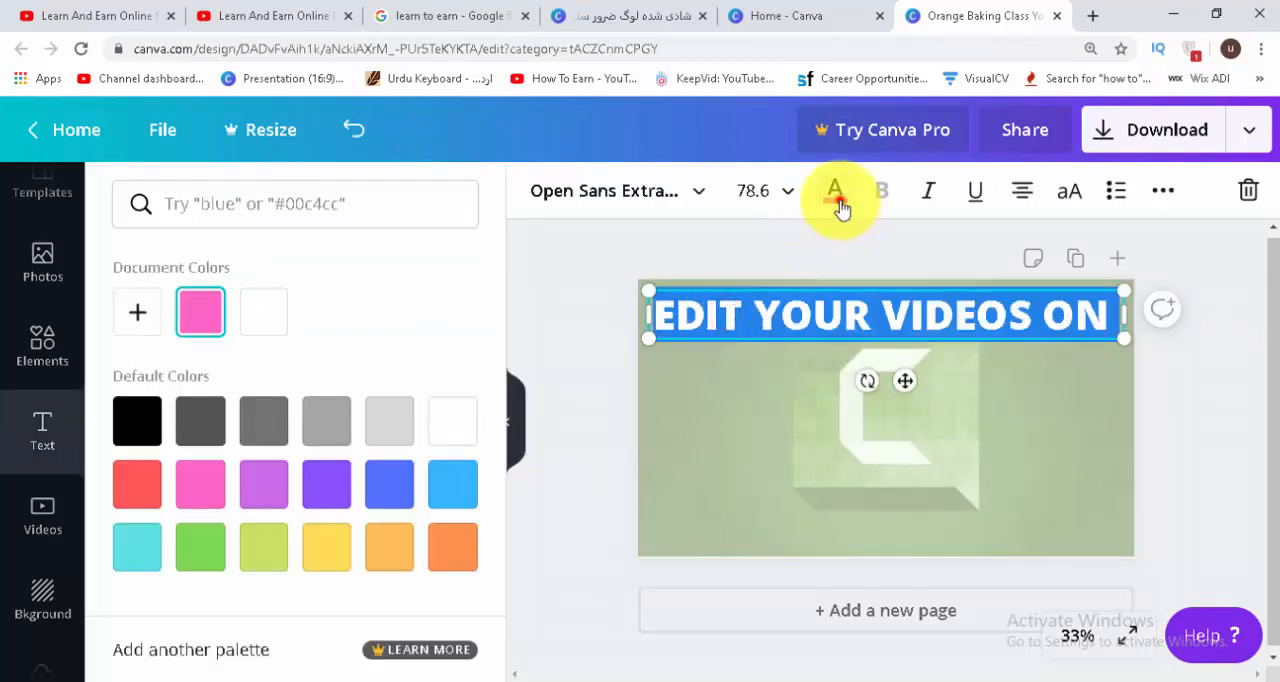
left_click(138, 314)
left_click_drag(343, 374, 478, 387)
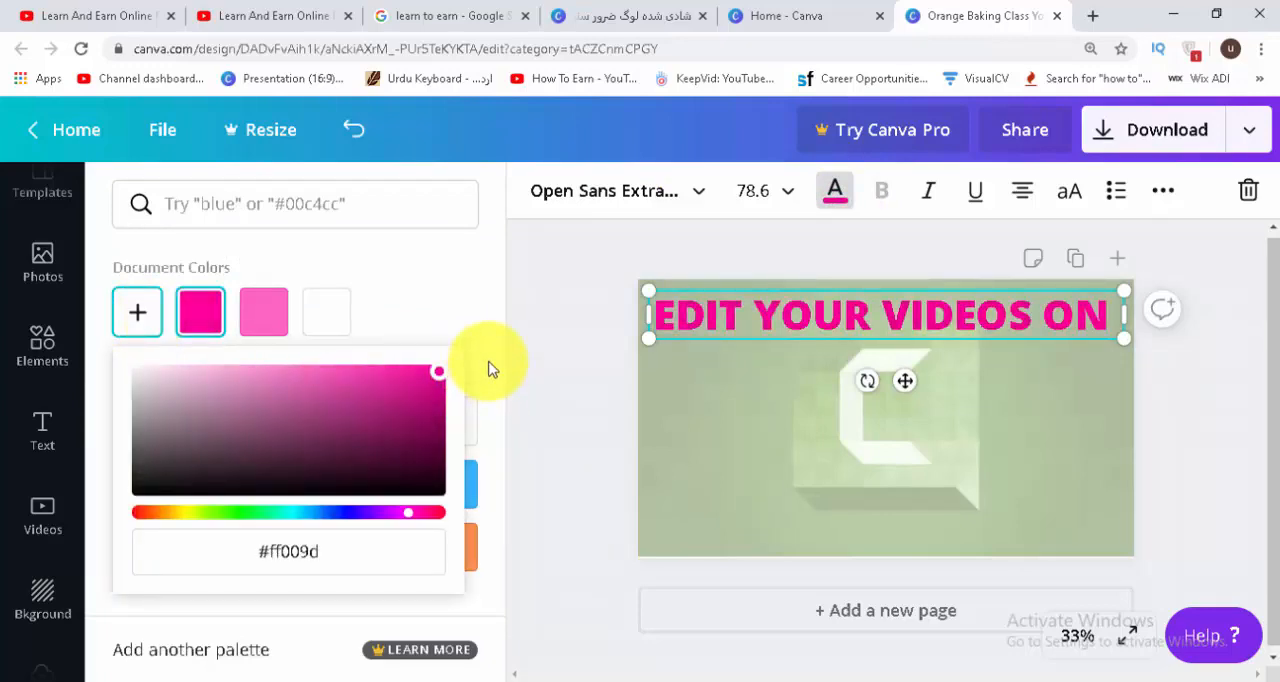
left_click(580, 345)
left_click_drag(737, 316, 738, 311)
left_click(1239, 398)
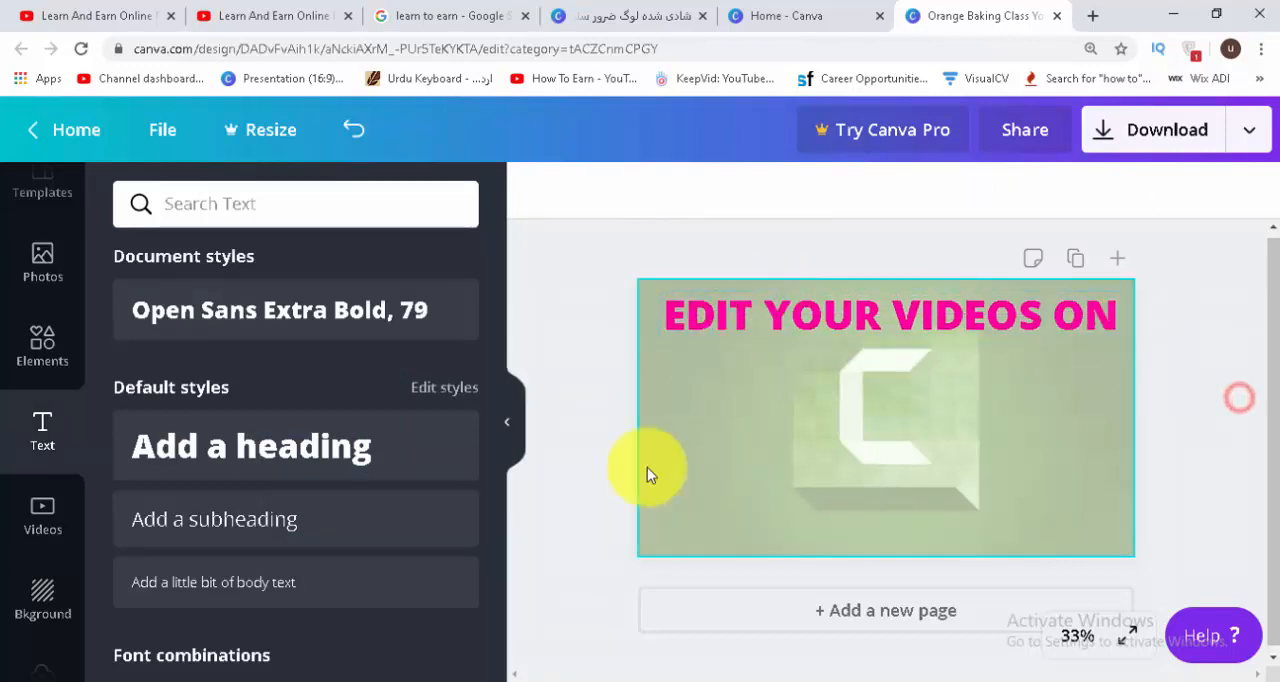
Add the YouTube logo from the uploaded images, shrink it to under half the page width and centre it below the heading.
left_click(510, 424)
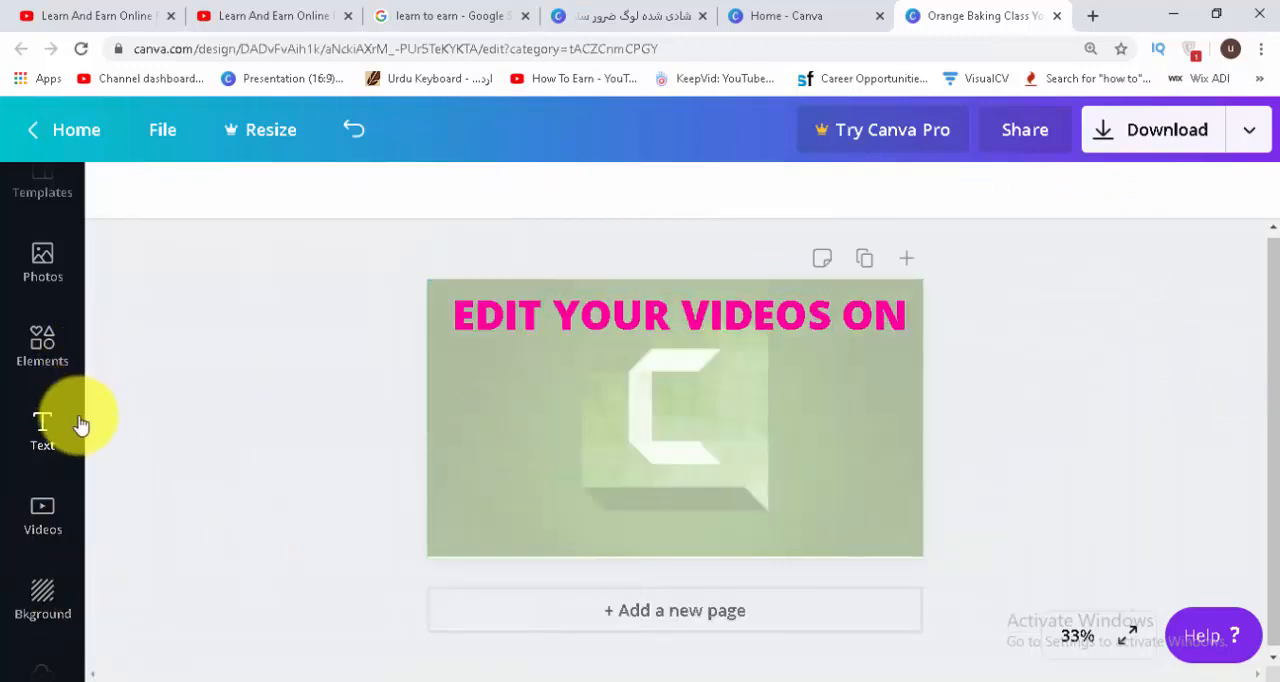
left_click(78, 580)
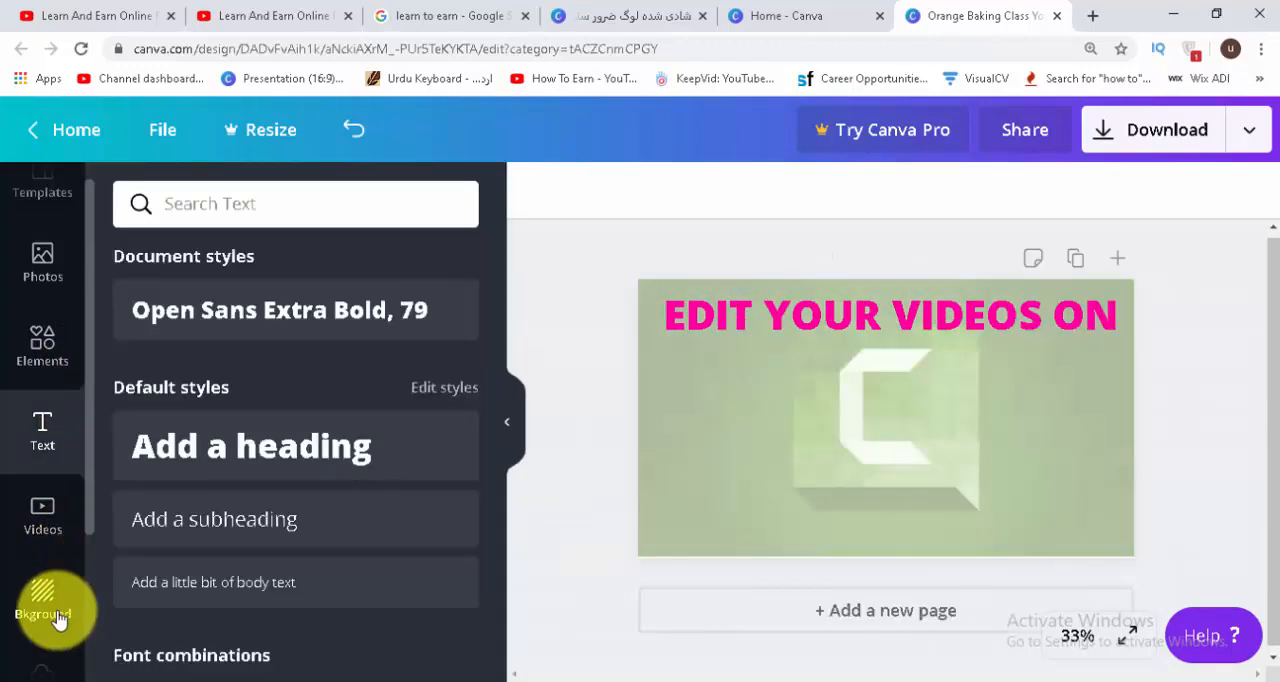
scroll(80, 560, "down", 3)
left_click(42, 540)
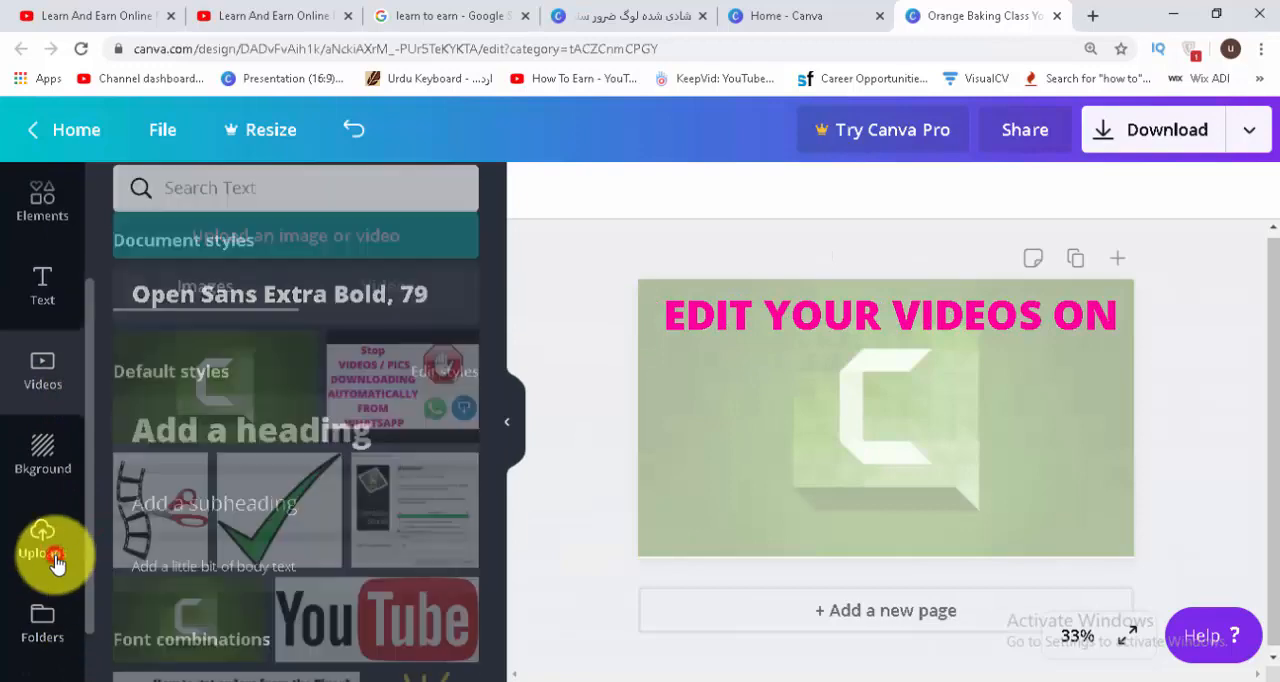
left_click(385, 585)
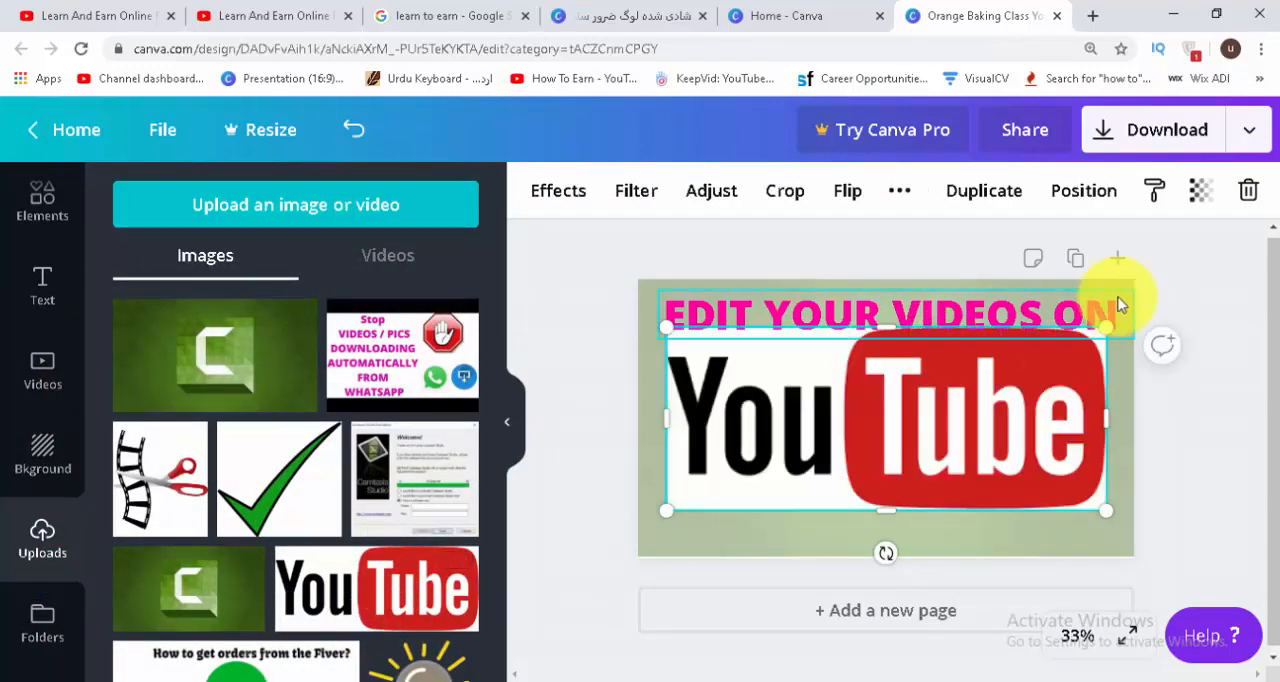
left_click_drag(1105, 325, 1006, 371)
left_click_drag(870, 434, 890, 397)
left_click_drag(1031, 338, 894, 392)
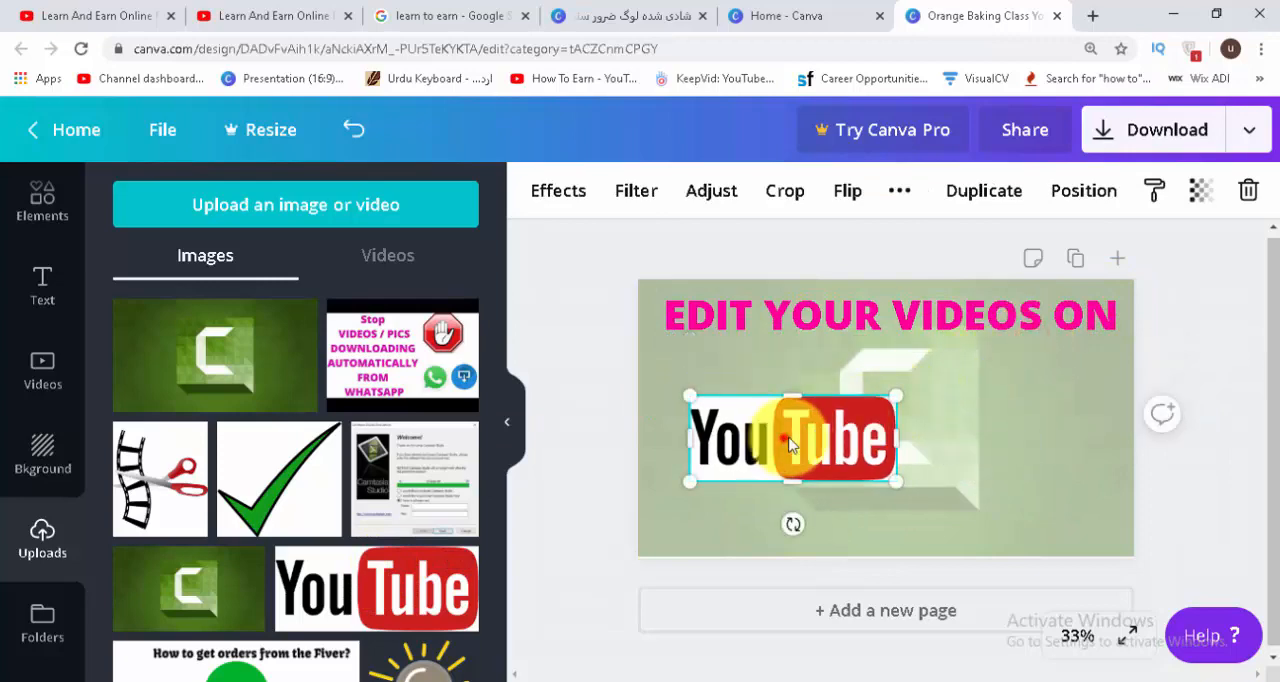
left_click_drag(777, 435, 858, 388)
Set the YouTube logo's transparency to 62.
left_click(1204, 192)
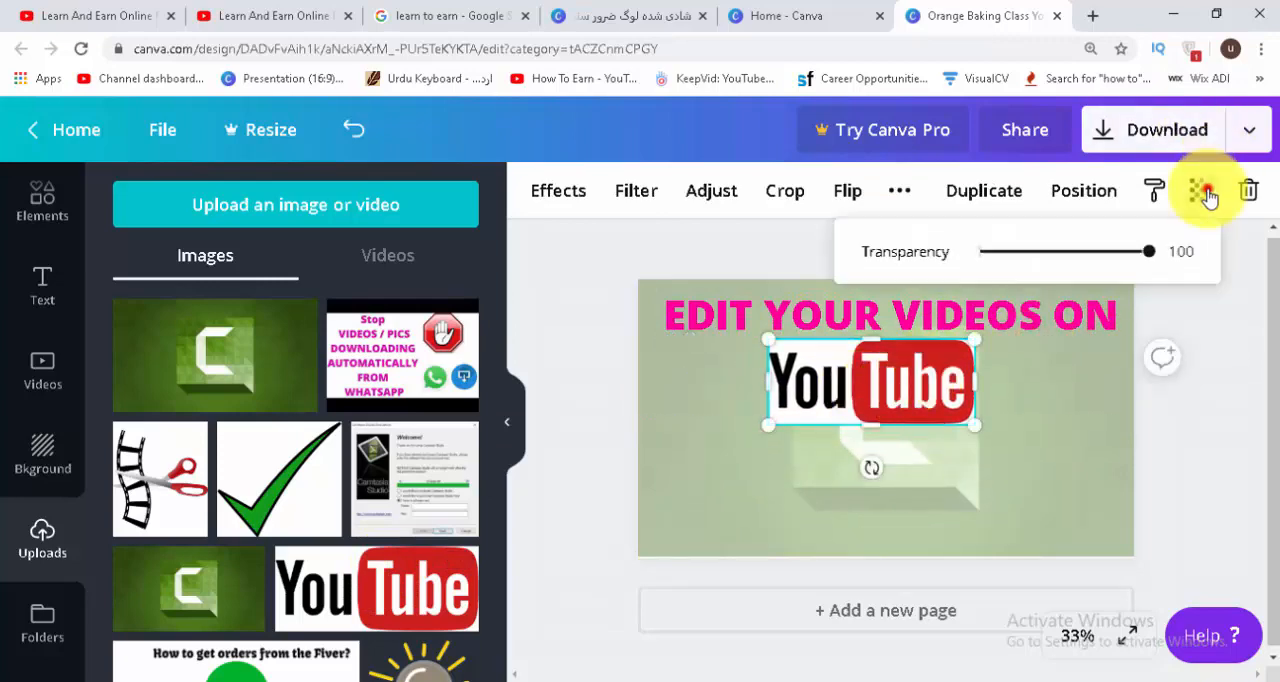
left_click_drag(1149, 251, 1089, 265)
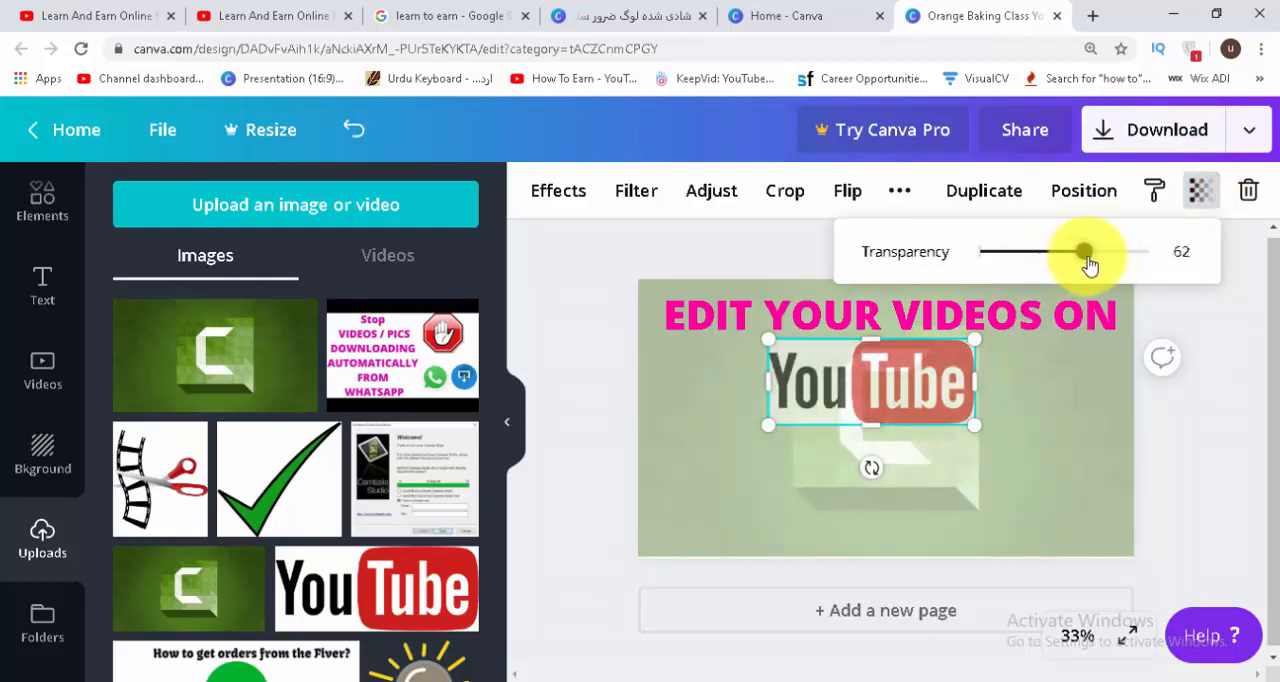
left_click(1197, 448)
left_click(866, 402)
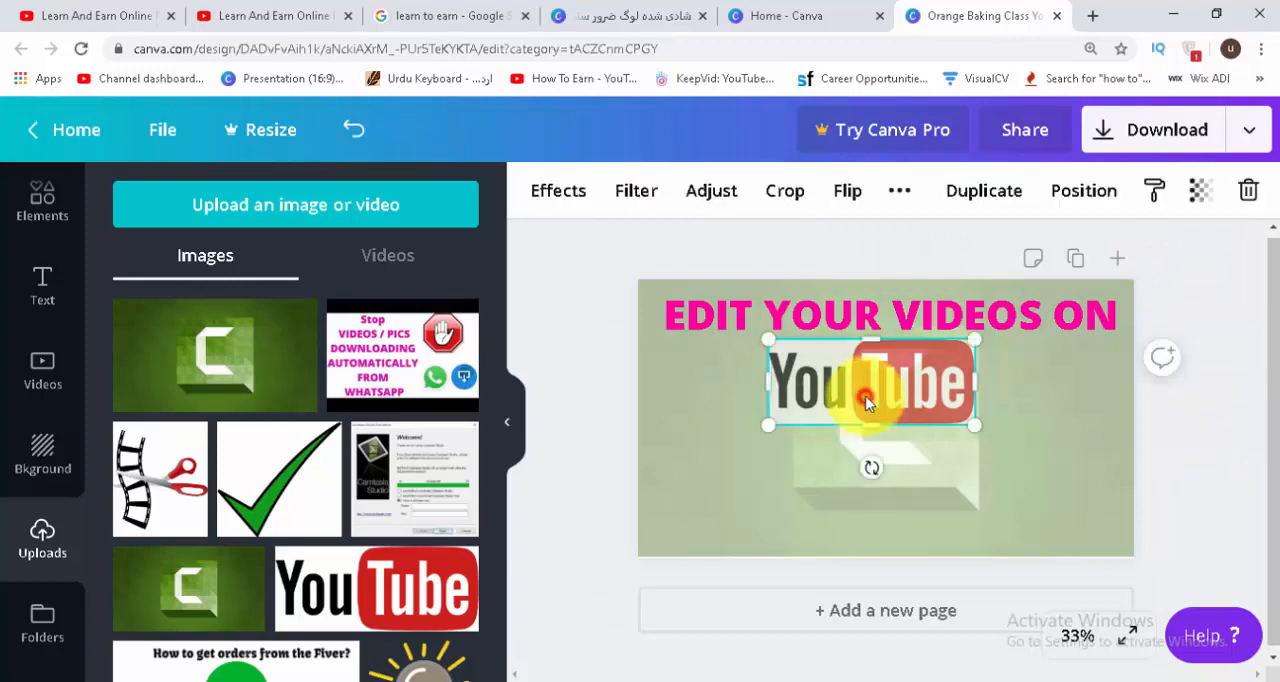
left_click(1180, 447)
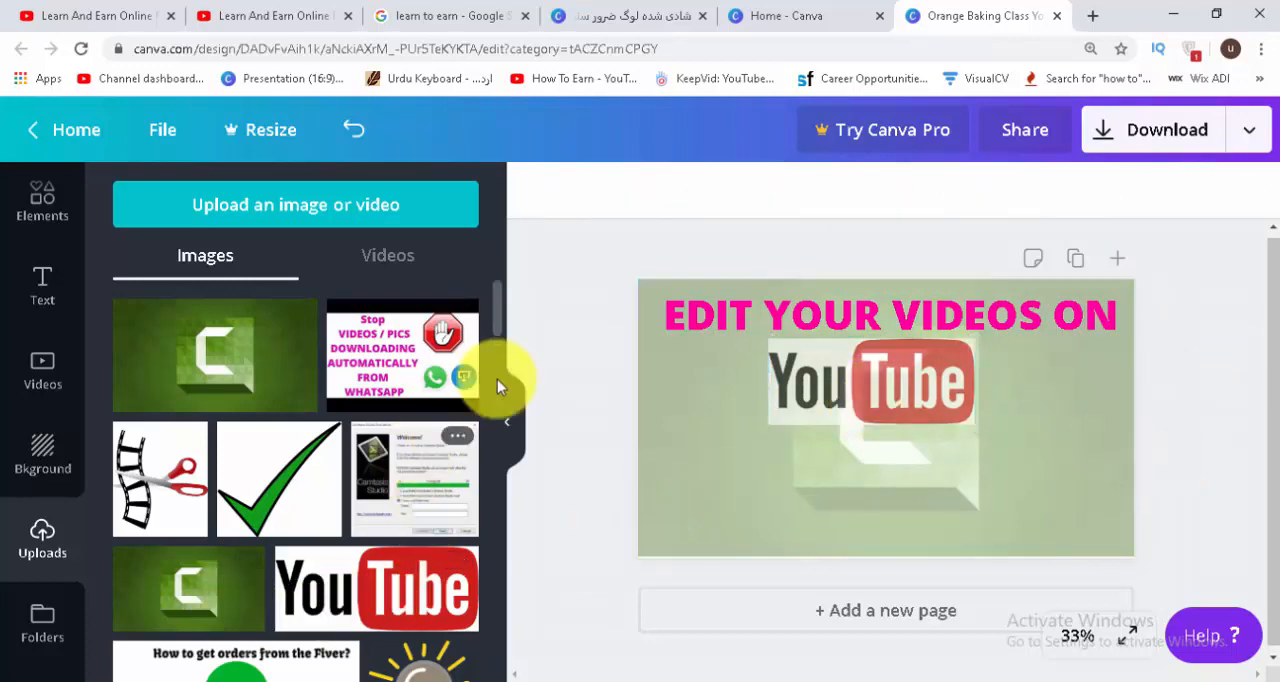
Add the uploaded Camtasia logo and green check mark images, moving the check mark to the page's lower-right corner.
scroll(500, 342, "down", 8)
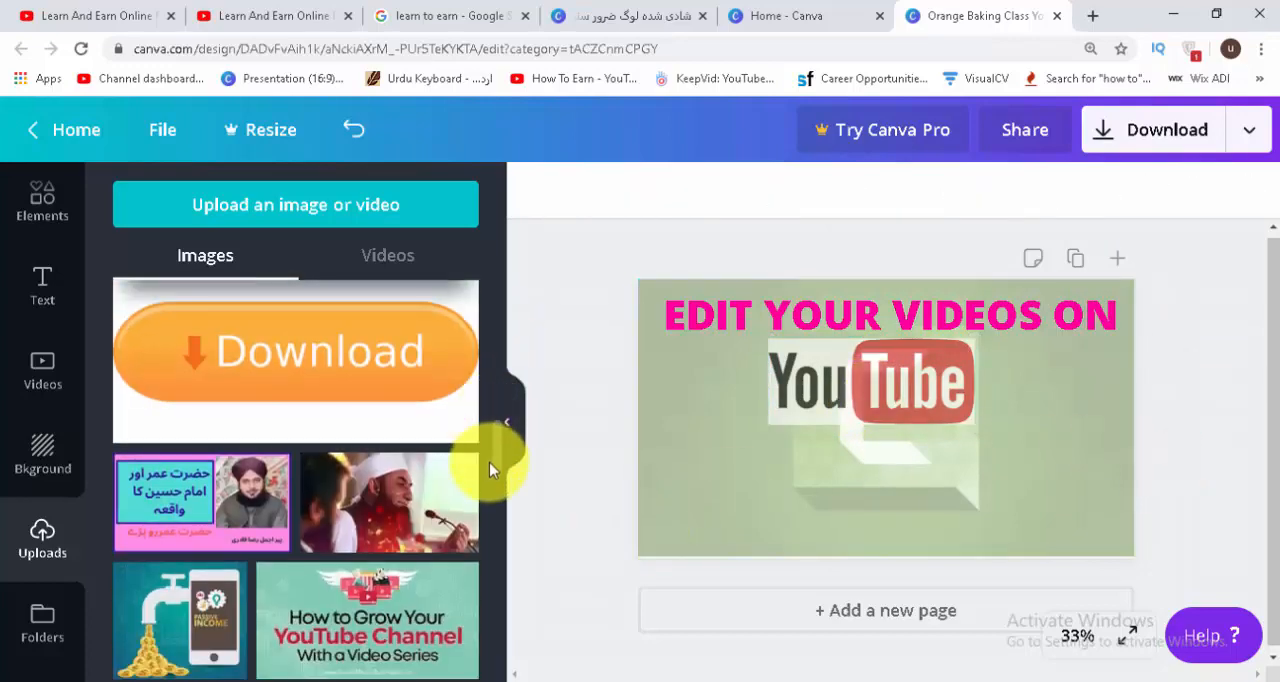
scroll(489, 483, "up", 6)
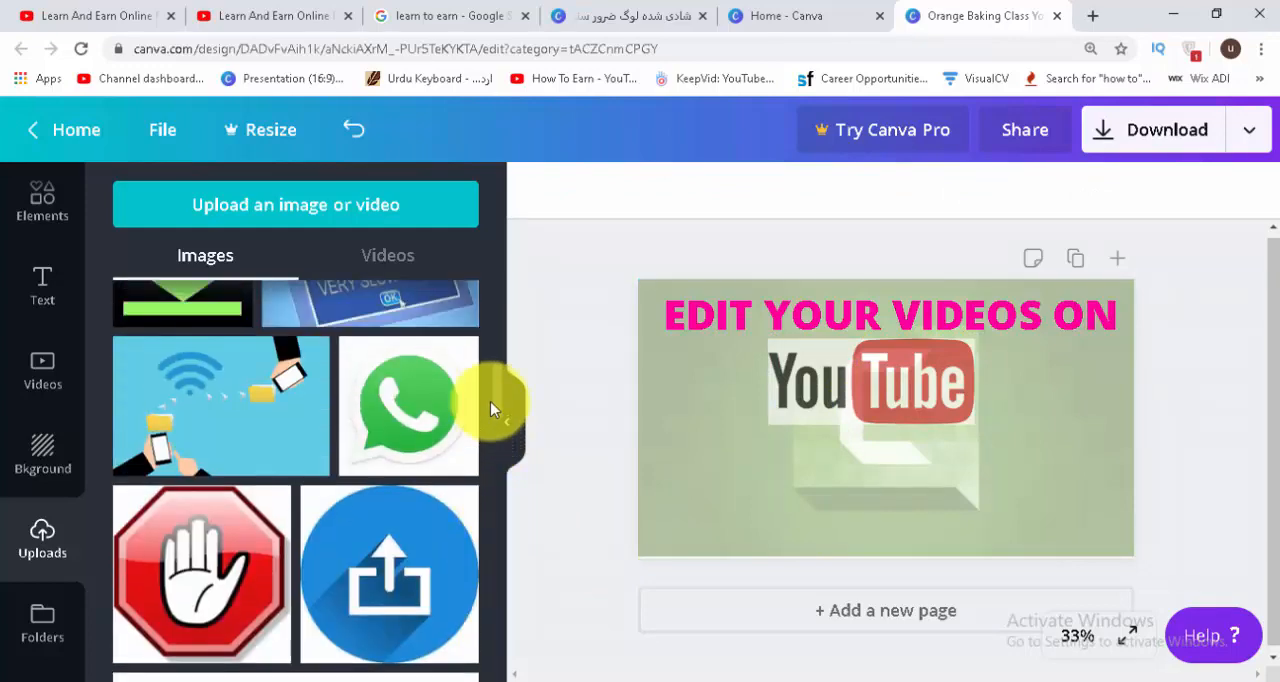
left_click_drag(492, 403, 500, 337)
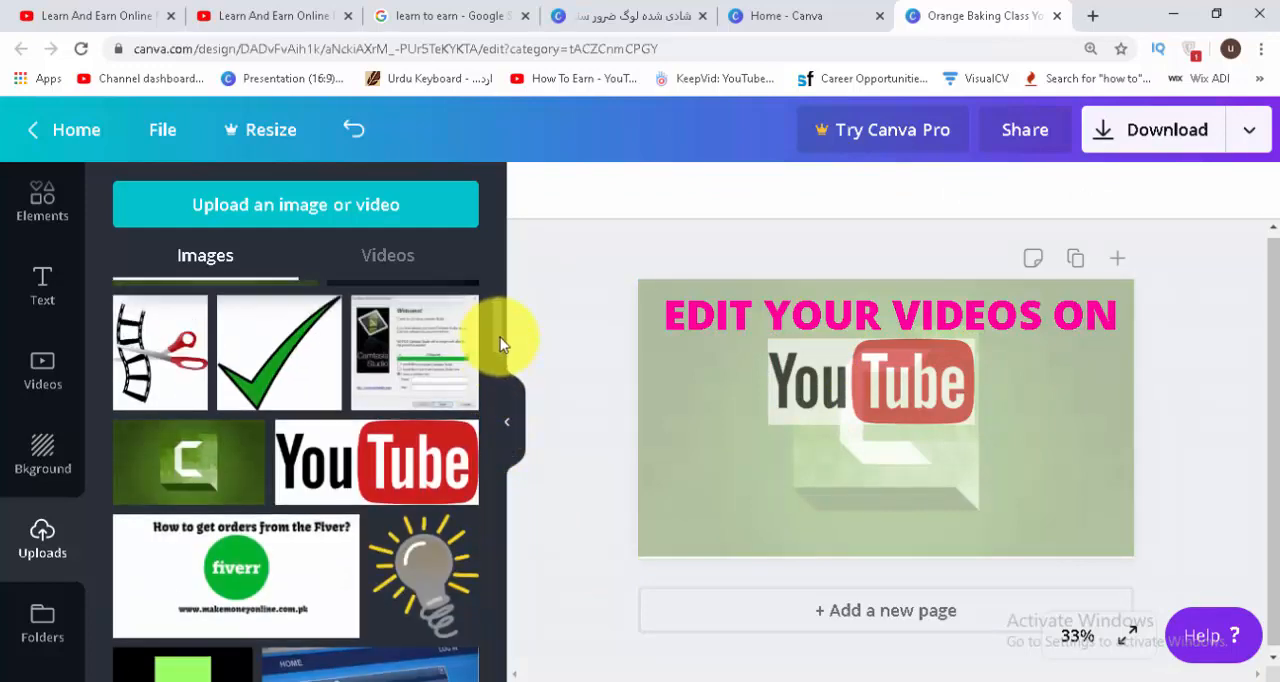
left_click(222, 479)
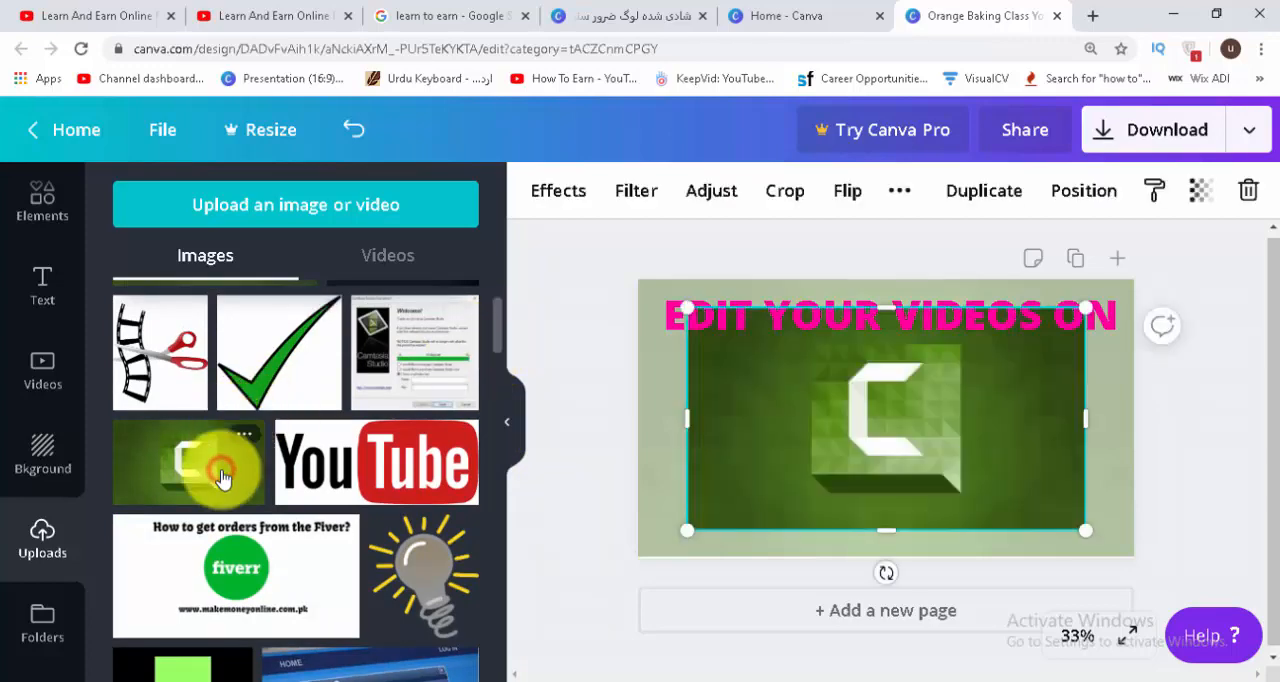
left_click(309, 349)
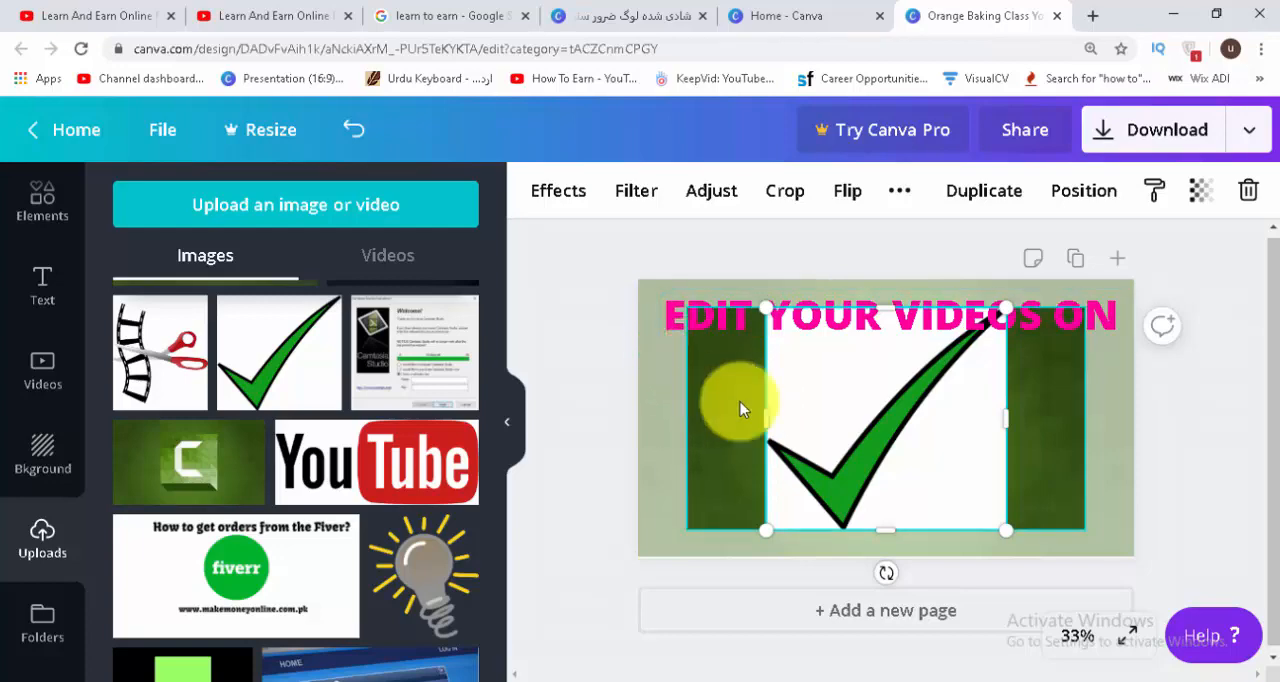
left_click_drag(871, 400, 1137, 451)
Shrink the new Camtasia image to under half the page width and place it in the page's lower-left area.
left_click(948, 435)
left_click_drag(948, 435, 840, 476)
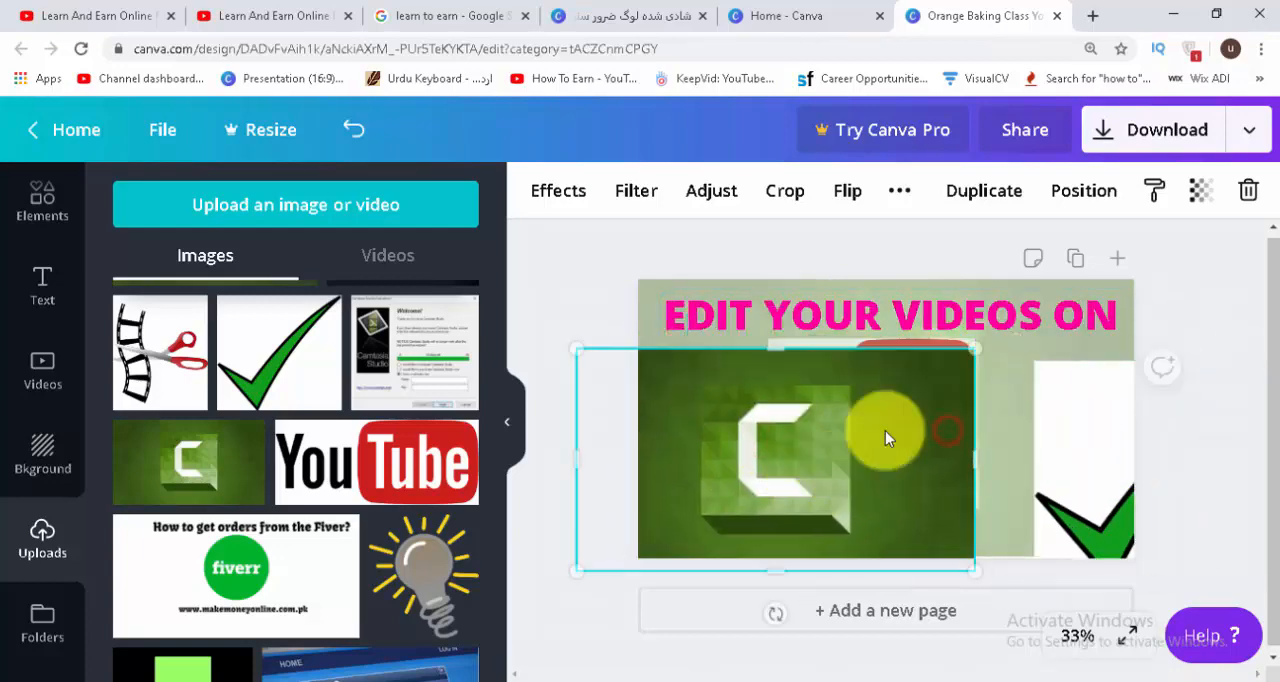
left_click_drag(971, 351, 784, 456)
left_click_drag(708, 514, 789, 449)
Crop the smaller Camtasia image down to just the square C logo.
left_click(786, 191)
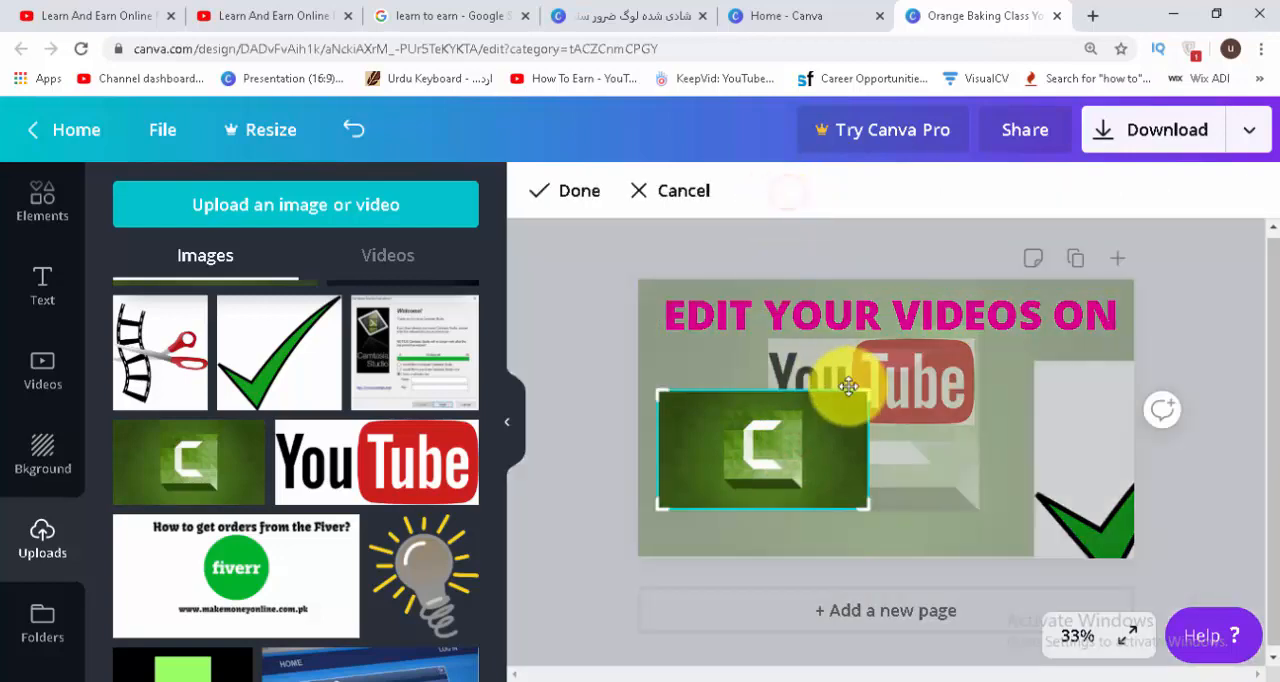
left_click_drag(866, 393, 816, 402)
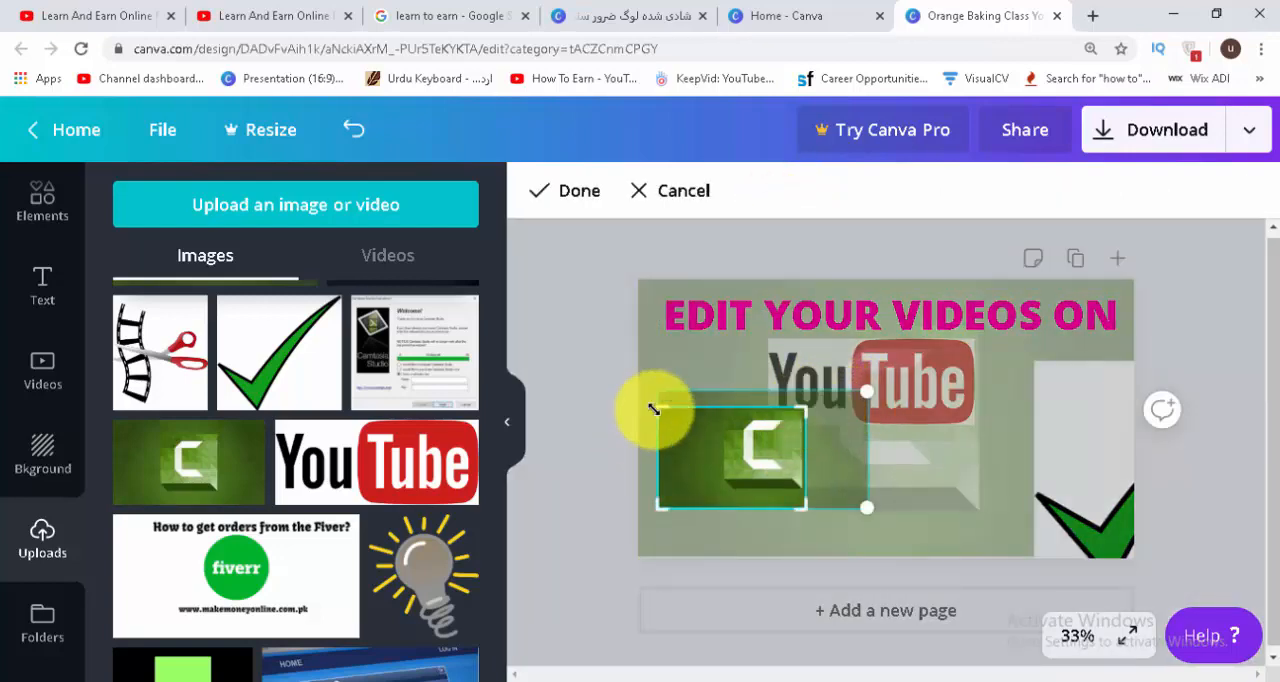
left_click_drag(655, 409, 720, 418)
left_click_drag(726, 507, 725, 496)
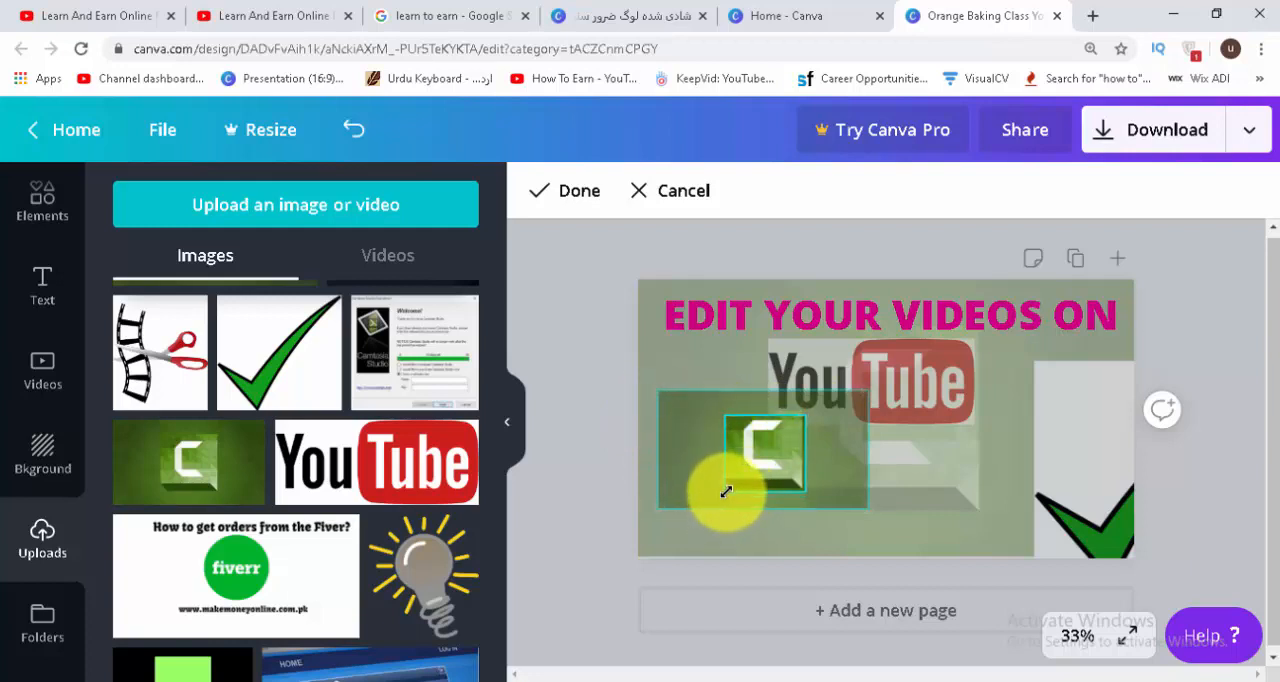
left_click(591, 337)
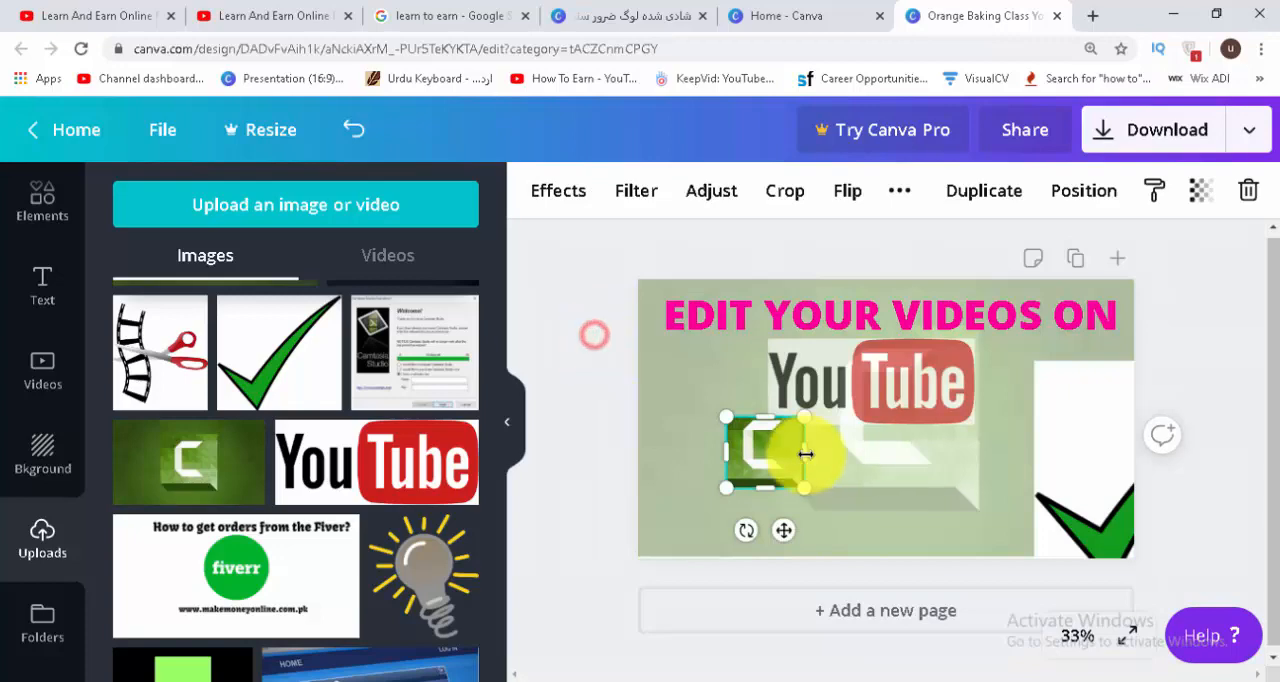
Shrink the check mark image and place it directly beside the cropped Camtasia logo, with both centred below the YouTube logo.
left_click_drag(806, 451, 782, 505)
left_click_drag(1071, 471, 923, 446)
left_click_drag(1134, 332, 966, 481)
left_click_drag(774, 514, 841, 498)
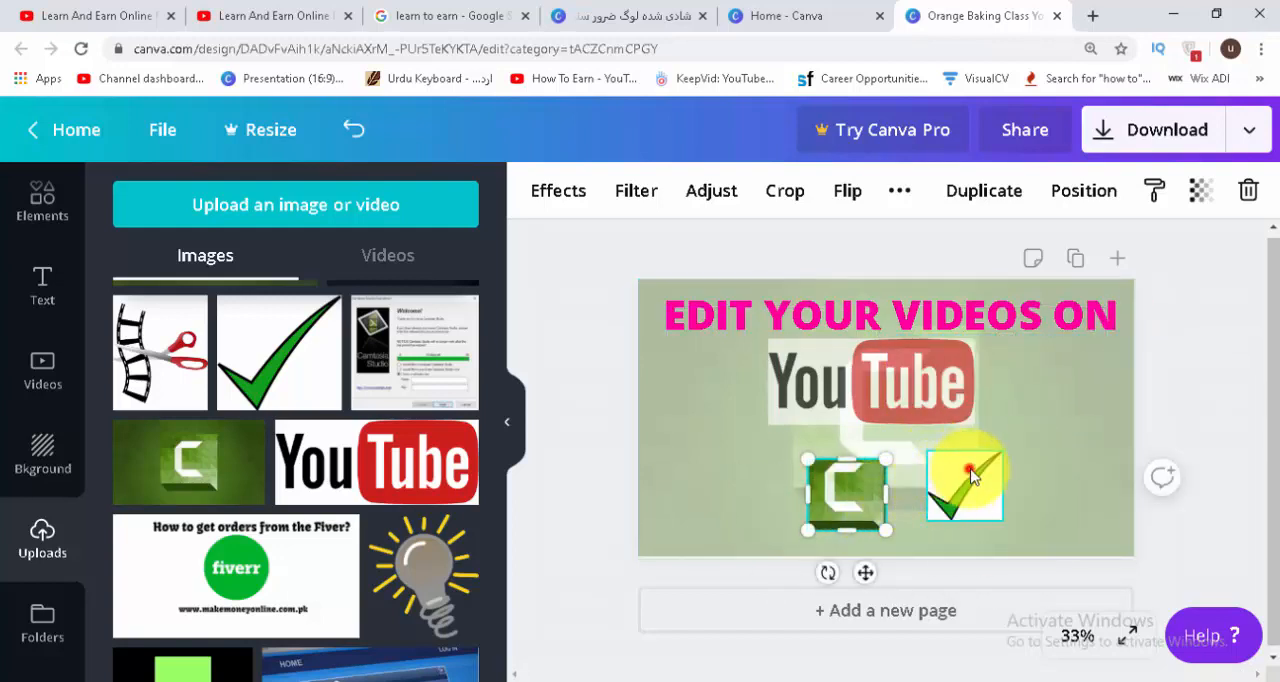
left_click(974, 460)
left_click_drag(1001, 452, 905, 491)
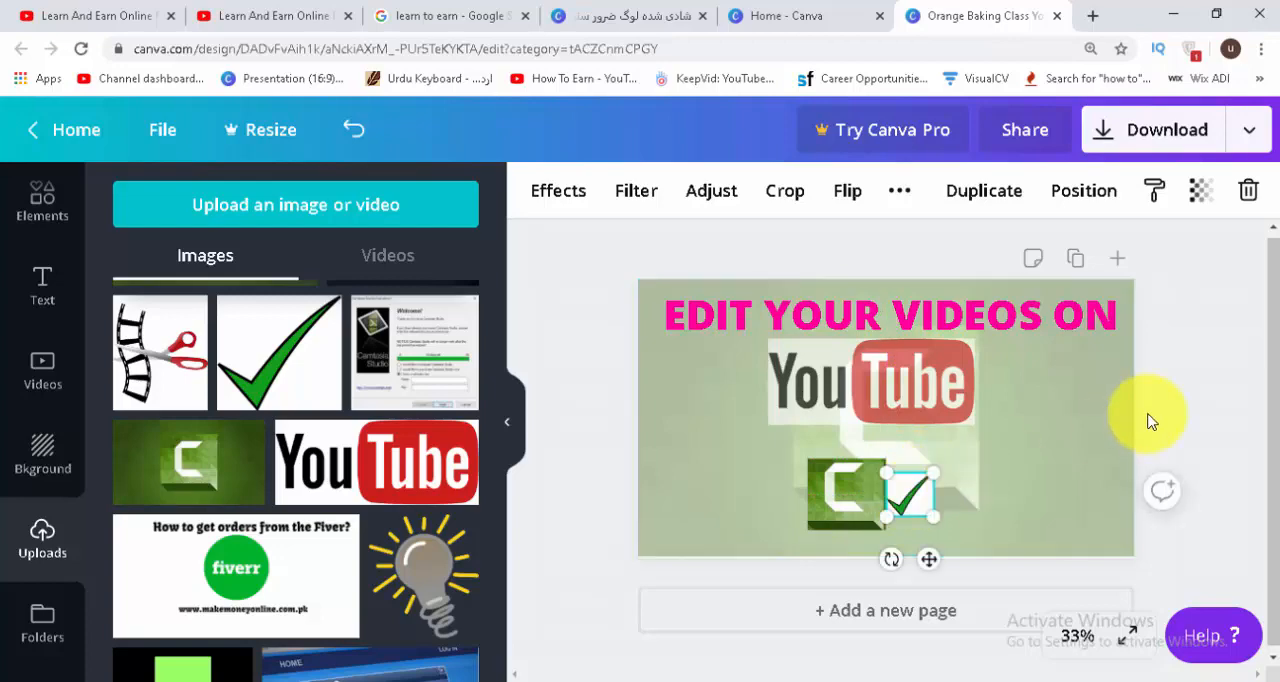
Add the uploaded light bulb image, shrink it to about a quarter of the page width and place it in the page's lower-right area.
left_click(422, 575)
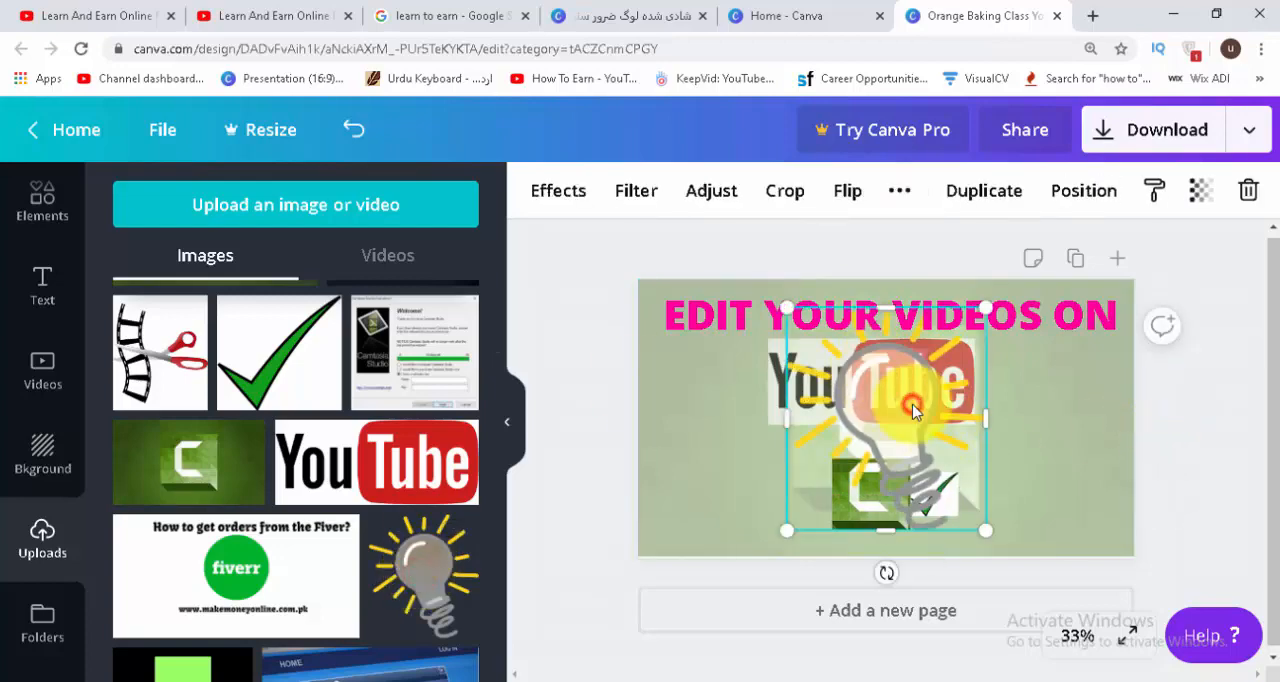
left_click(1199, 190)
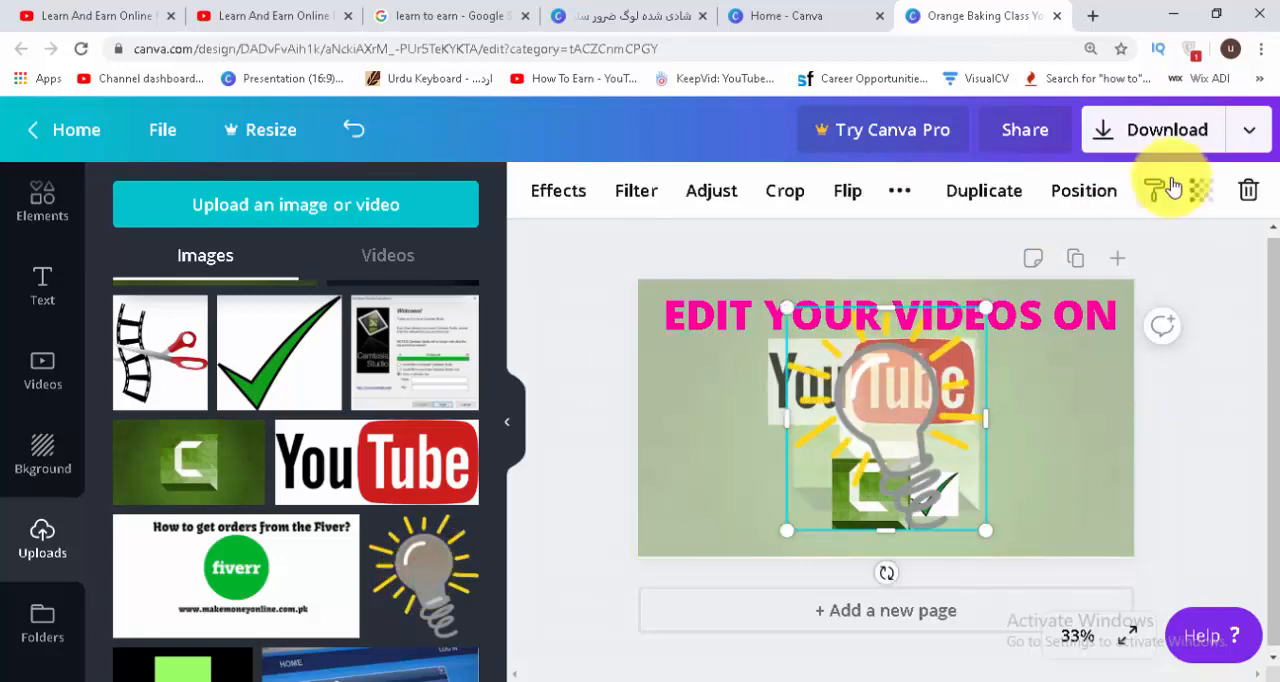
left_click(1194, 506)
left_click_drag(789, 310, 853, 385)
left_click_drag(909, 455, 1044, 457)
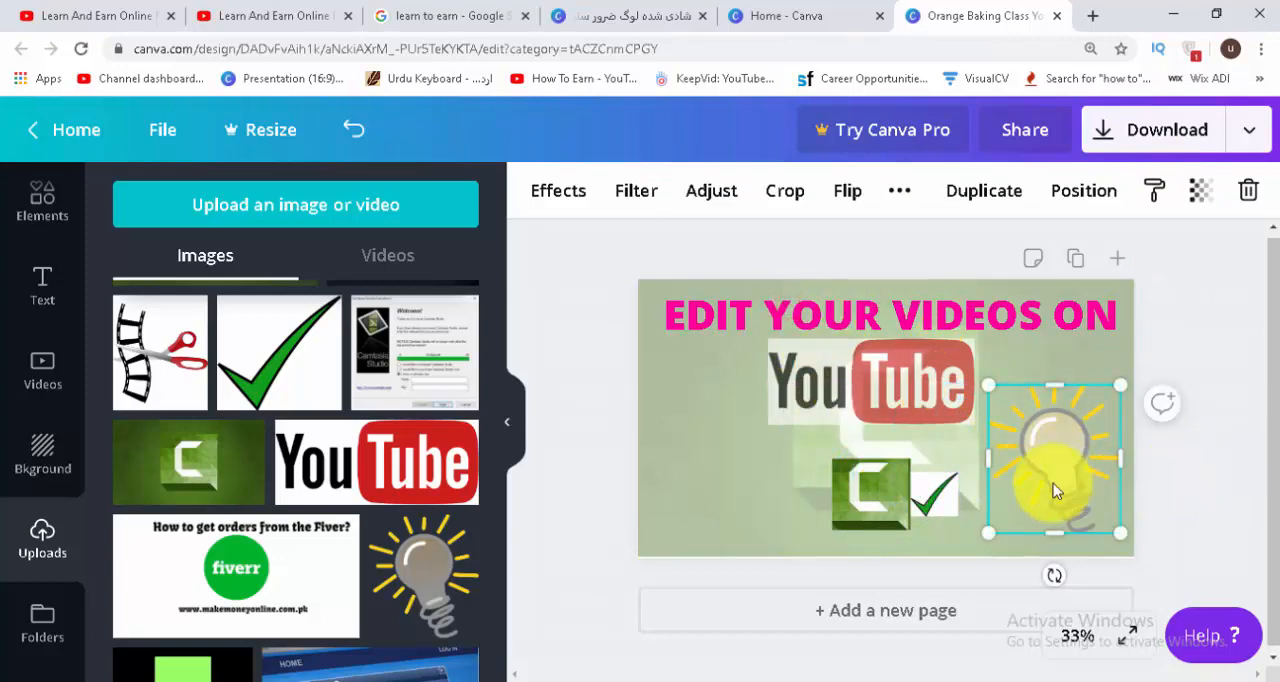
left_click(1207, 330)
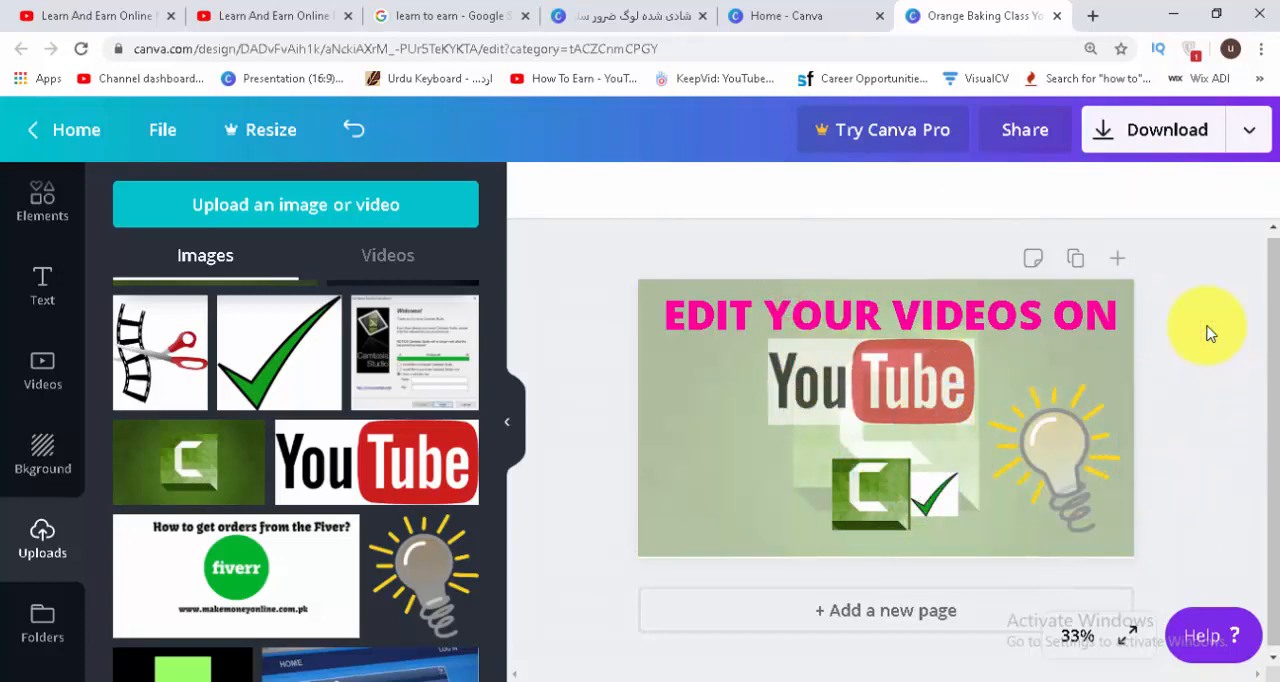
Add the uploaded film strip and scissors image, shrink it to about a quarter of the page width and fit it into the page's lower-left corner.
scroll(500, 330, "down", 3)
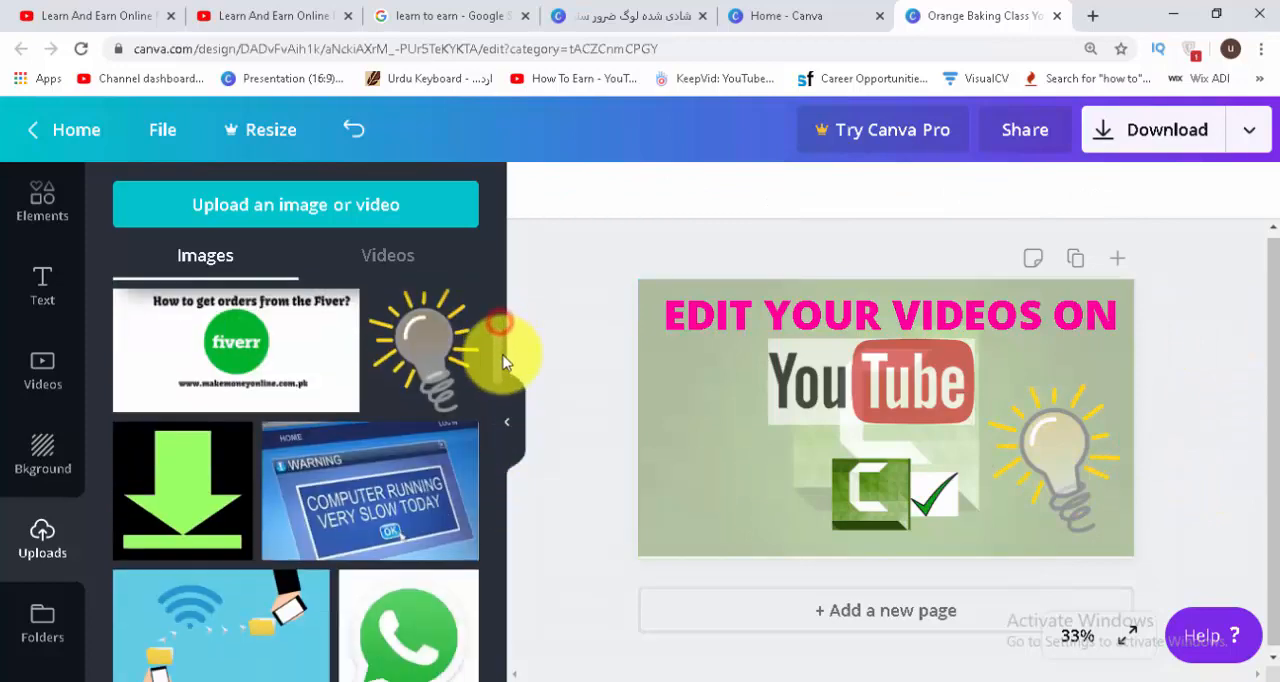
scroll(509, 357, "up", 3)
left_click(130, 368)
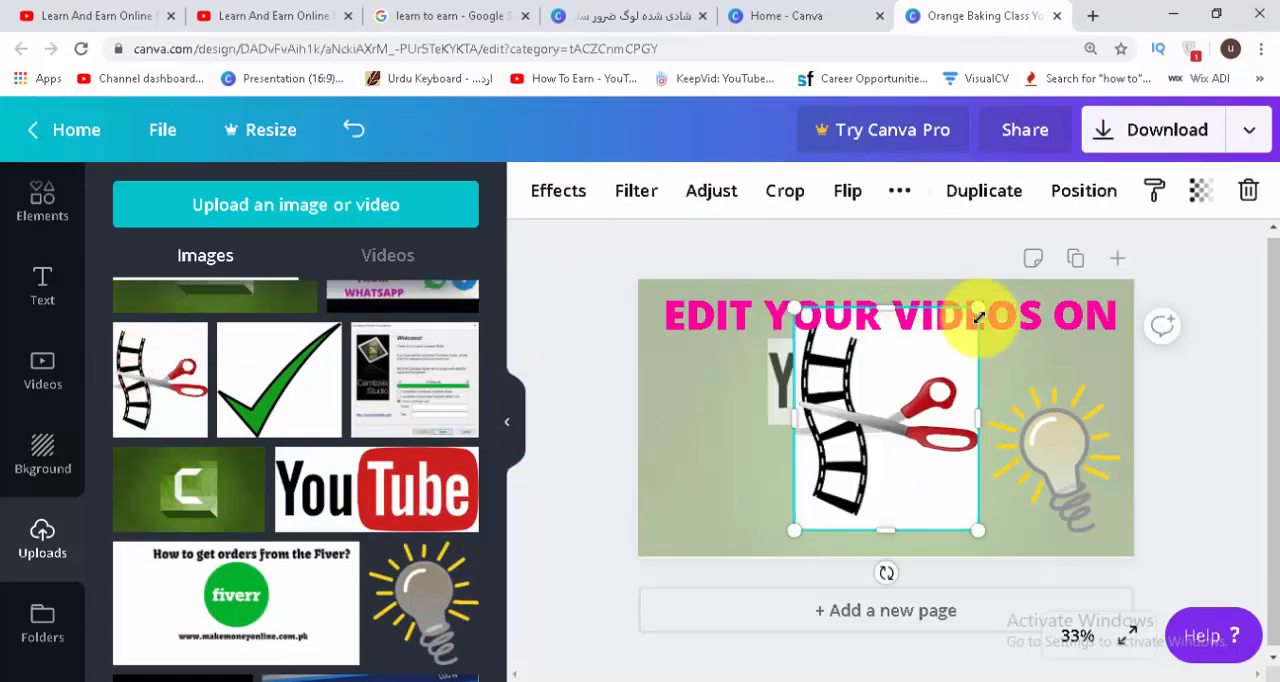
left_click_drag(978, 307, 949, 343)
left_click_drag(894, 400, 729, 420)
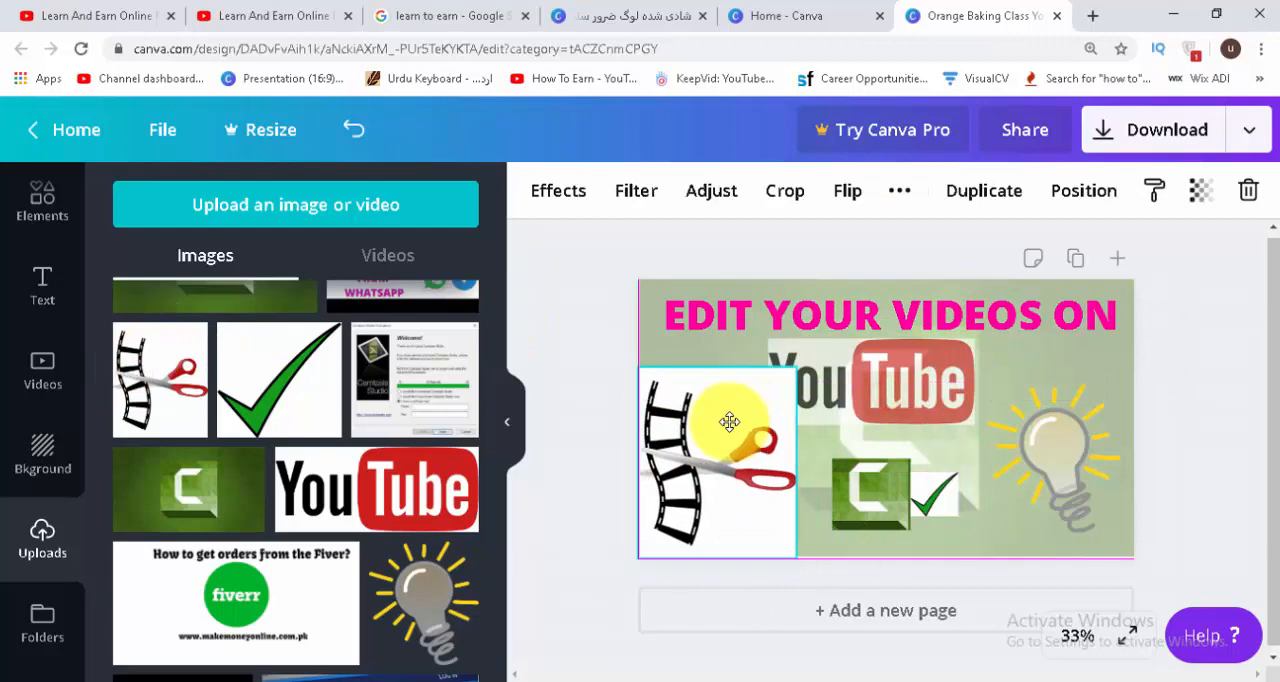
left_click_drag(797, 365, 760, 413)
left_click_drag(686, 457, 680, 482)
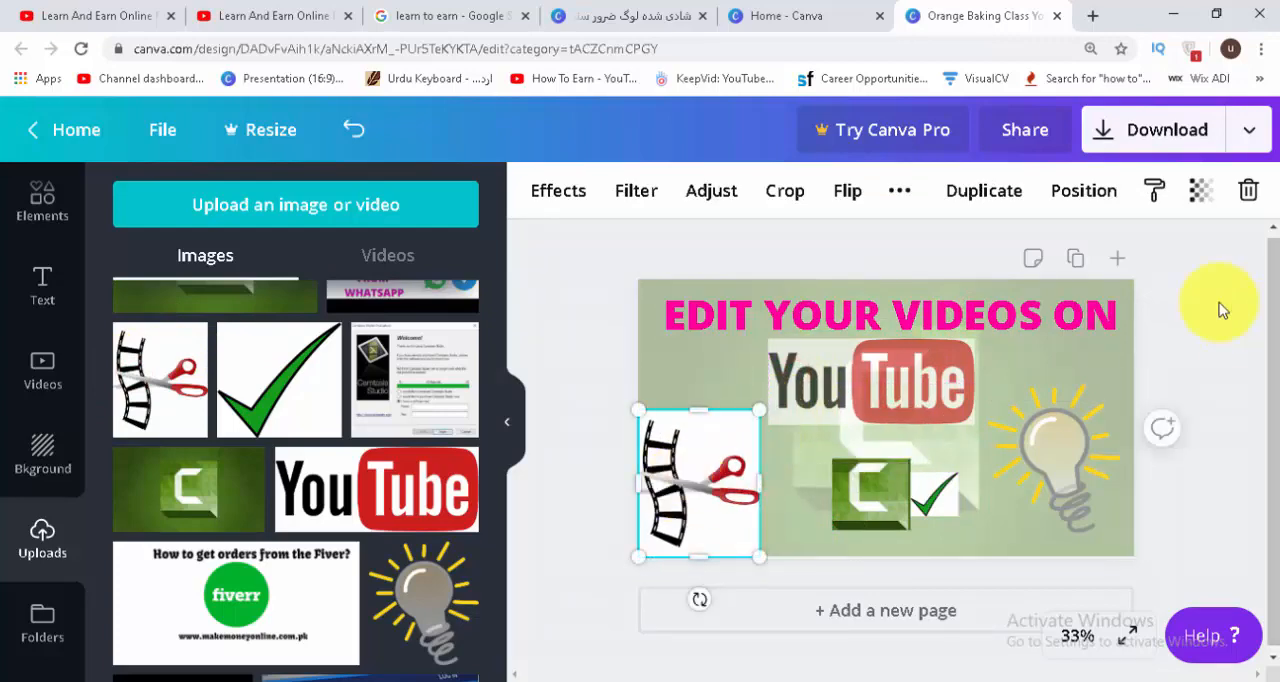
left_click(1213, 307)
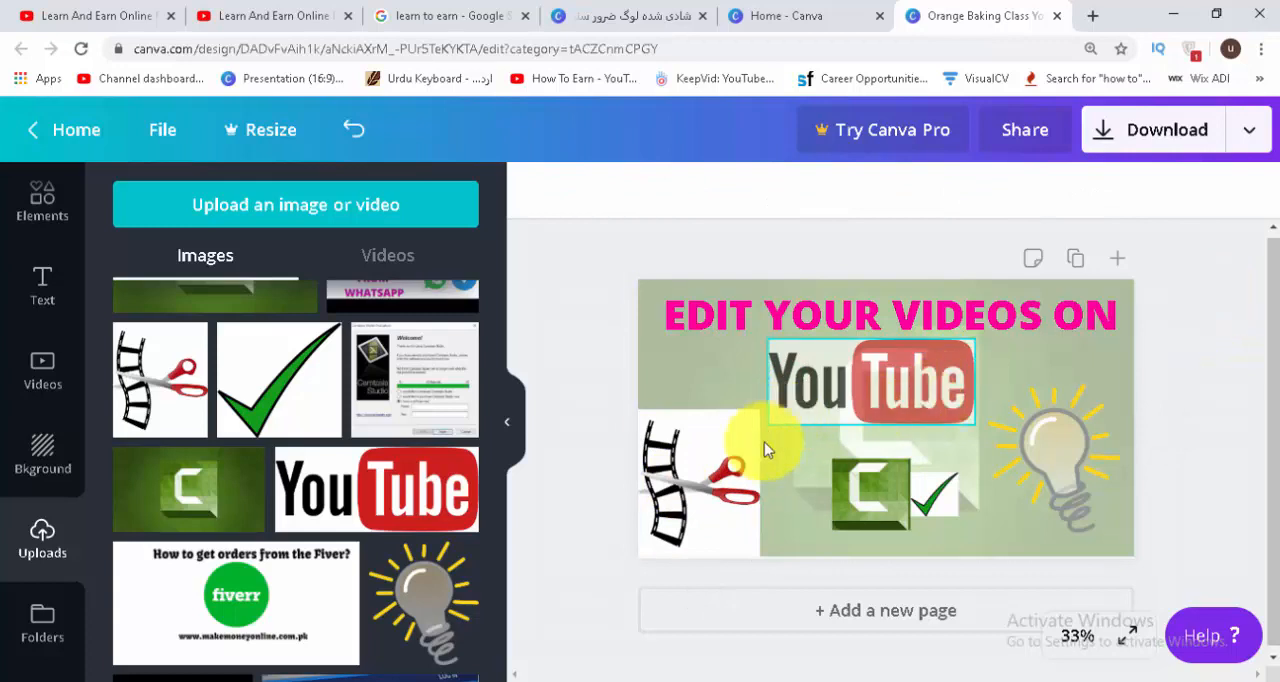
Set the film strip and scissors image's transparency to 83.
left_click(722, 430)
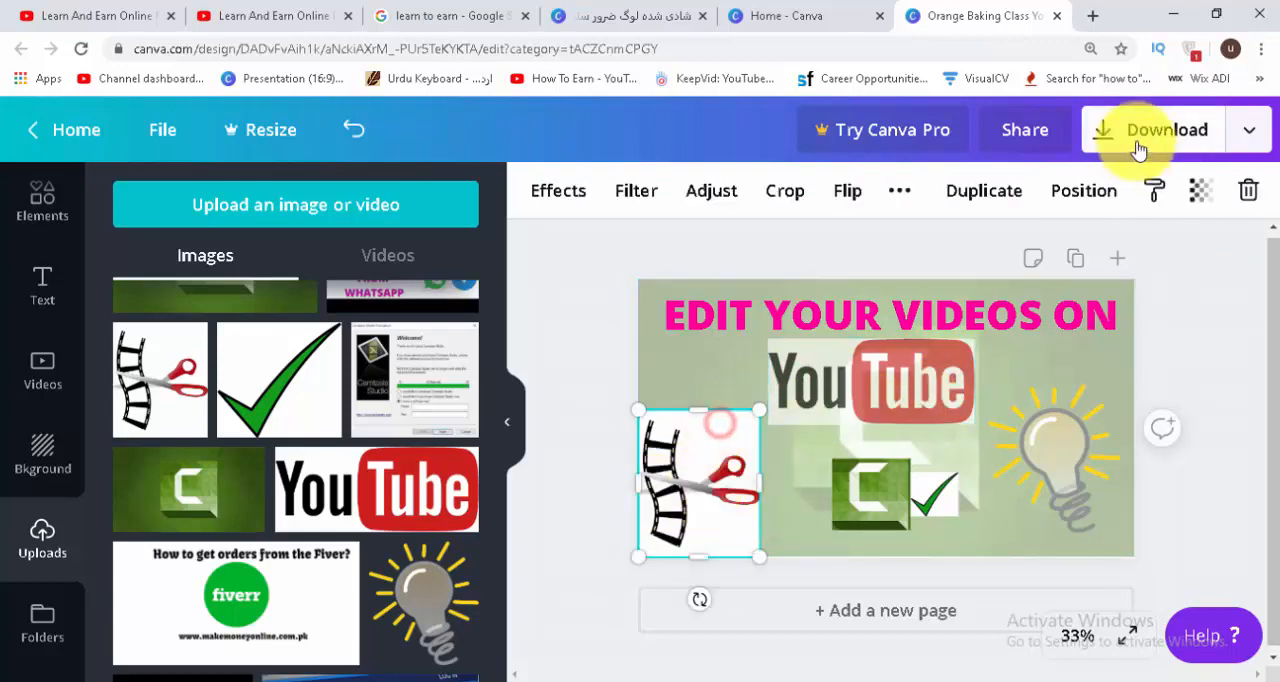
left_click(1199, 190)
left_click_drag(1183, 252, 1140, 262)
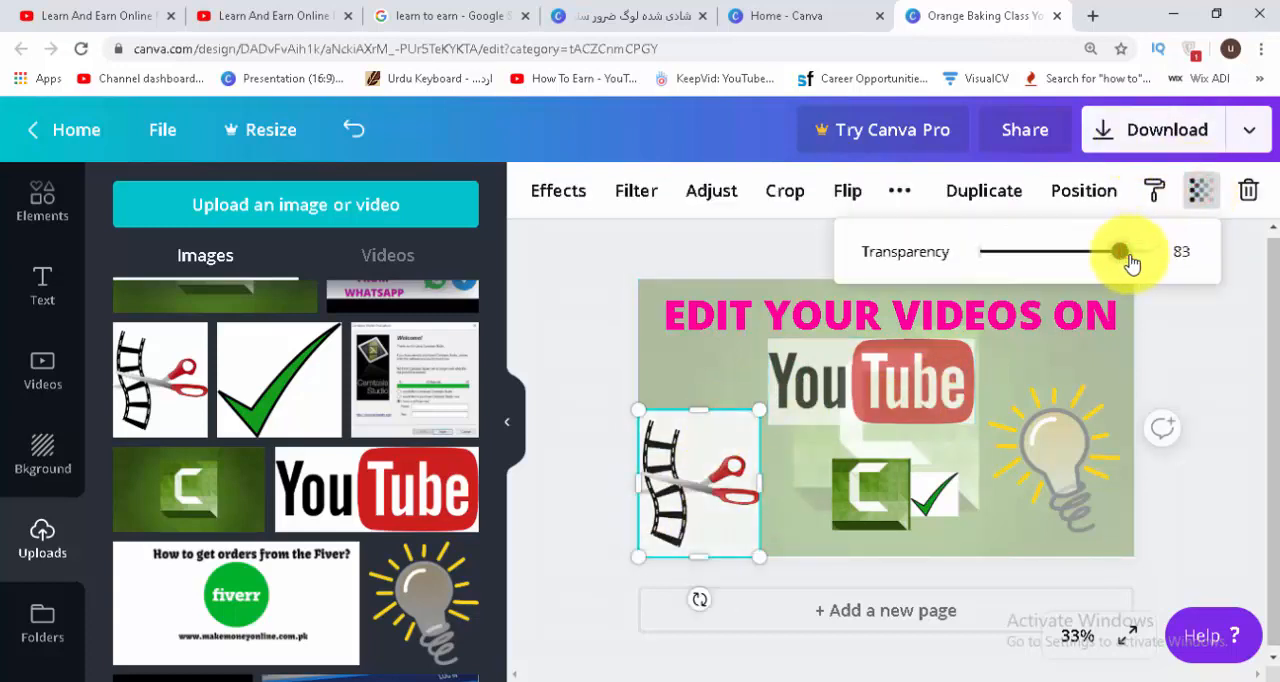
left_click(1229, 351)
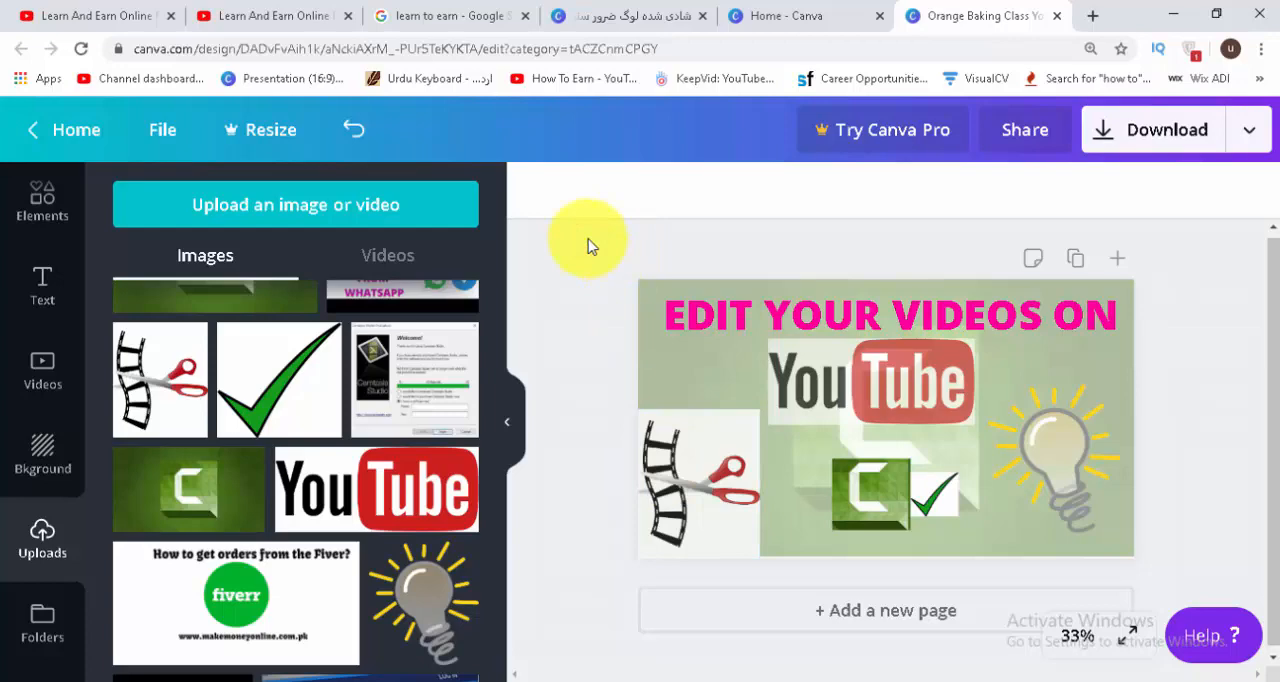
Replace the heading's last word with FOR so it reads "EDIT YOUR VIDEOS FOR".
left_click(1072, 314)
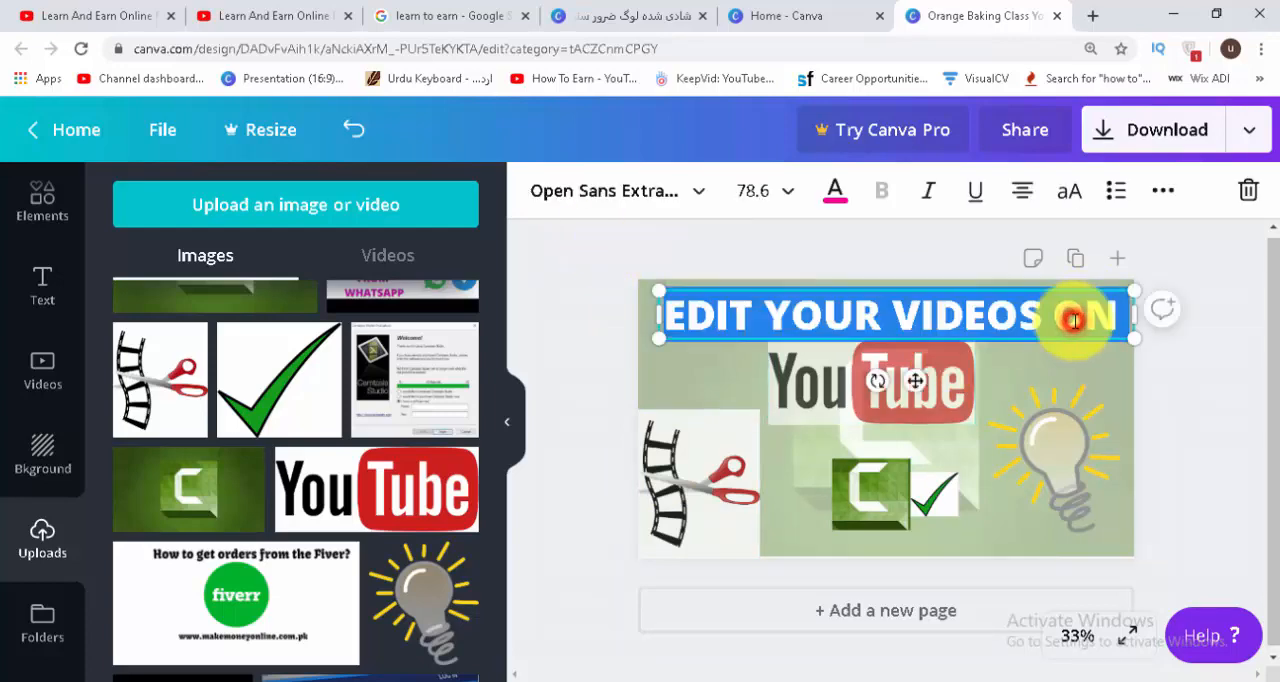
double_click(1075, 316)
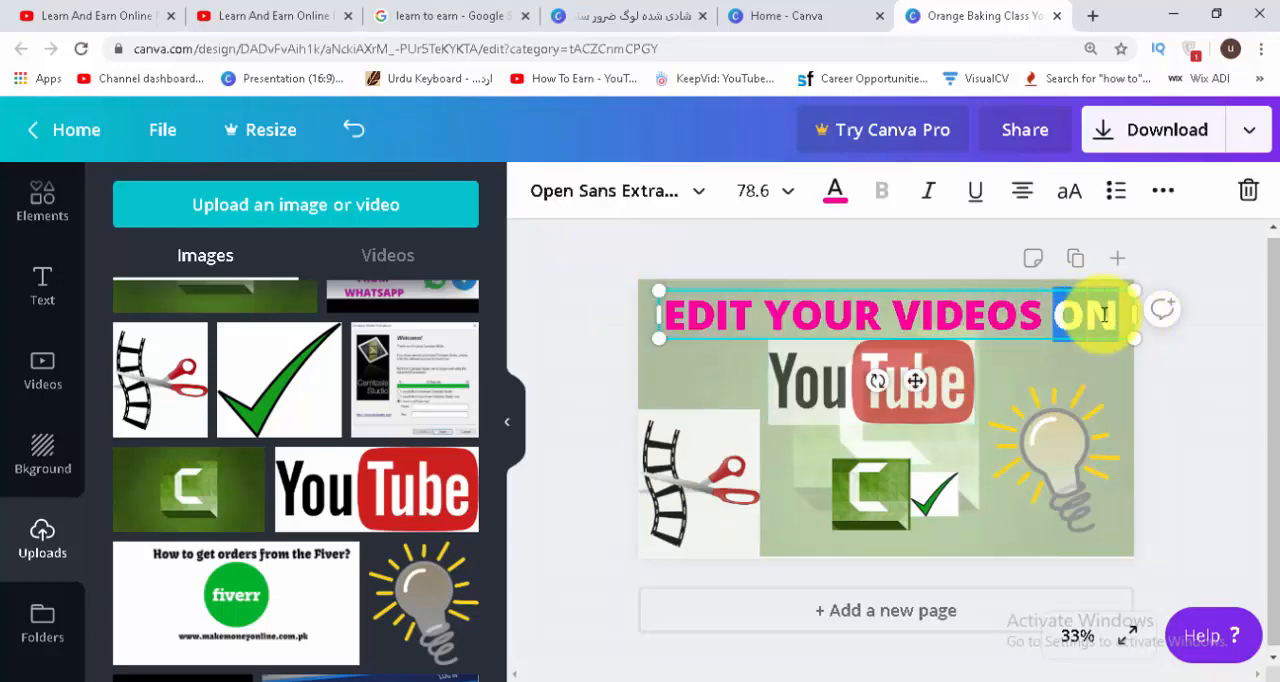
type("FOR")
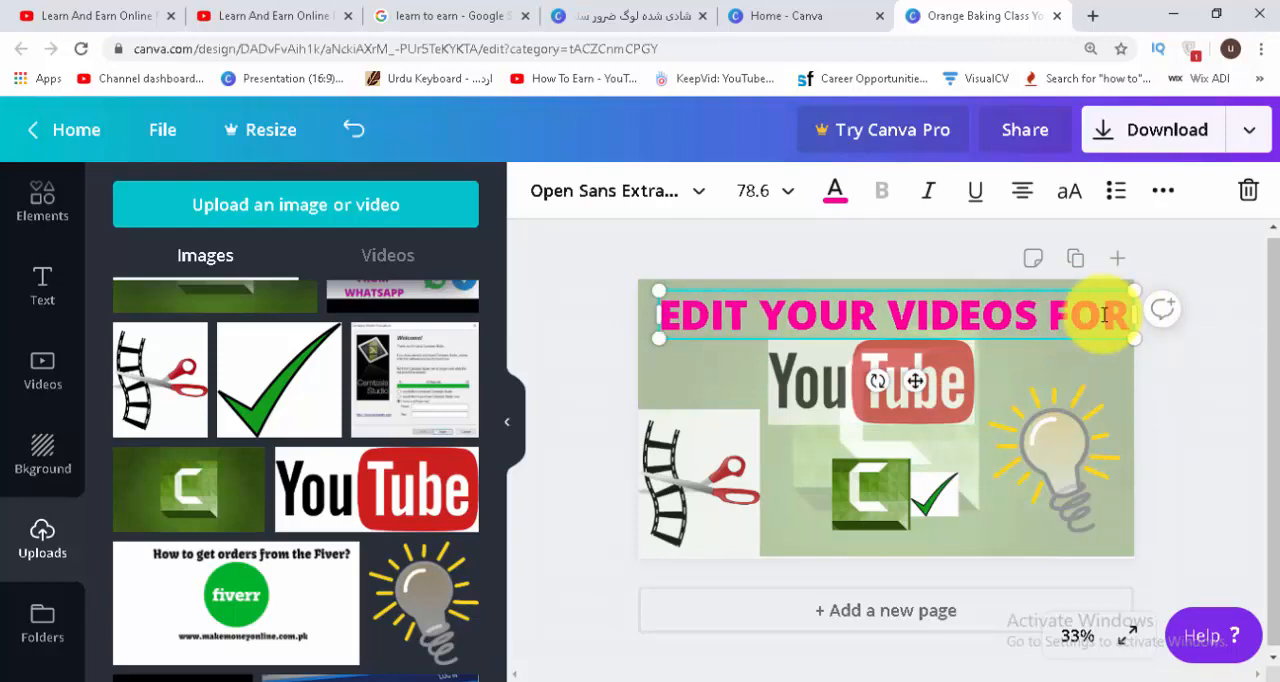
left_click(1206, 391)
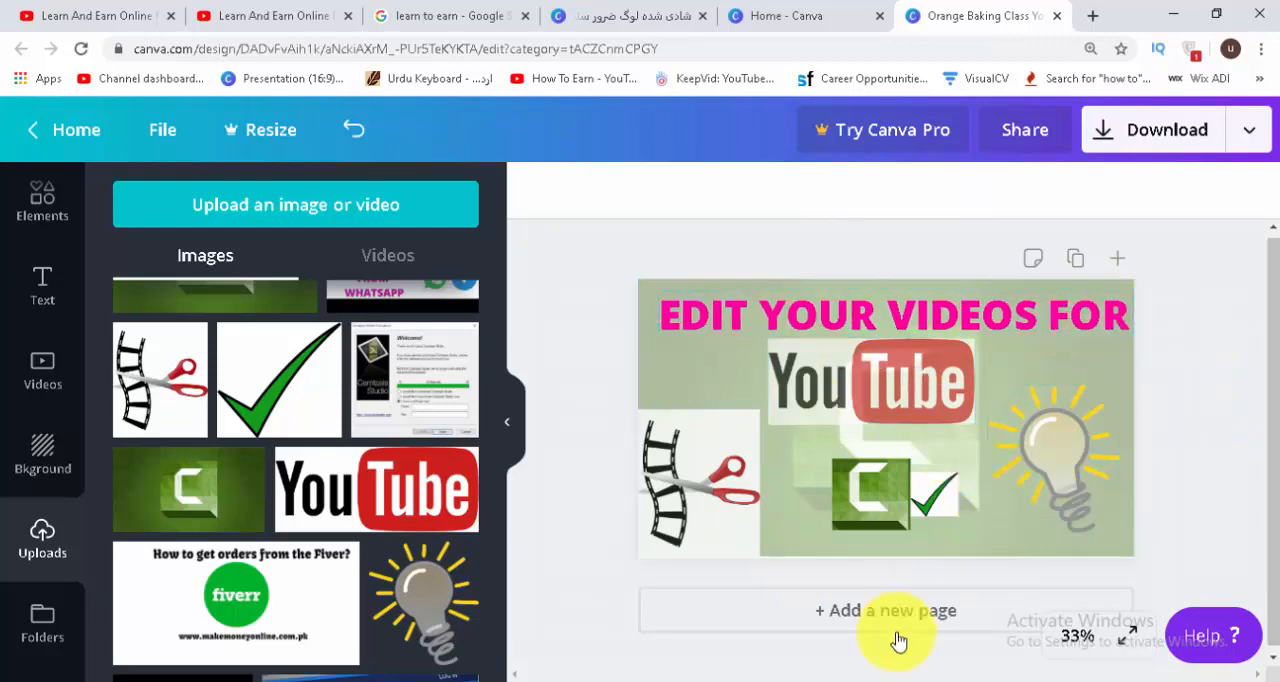